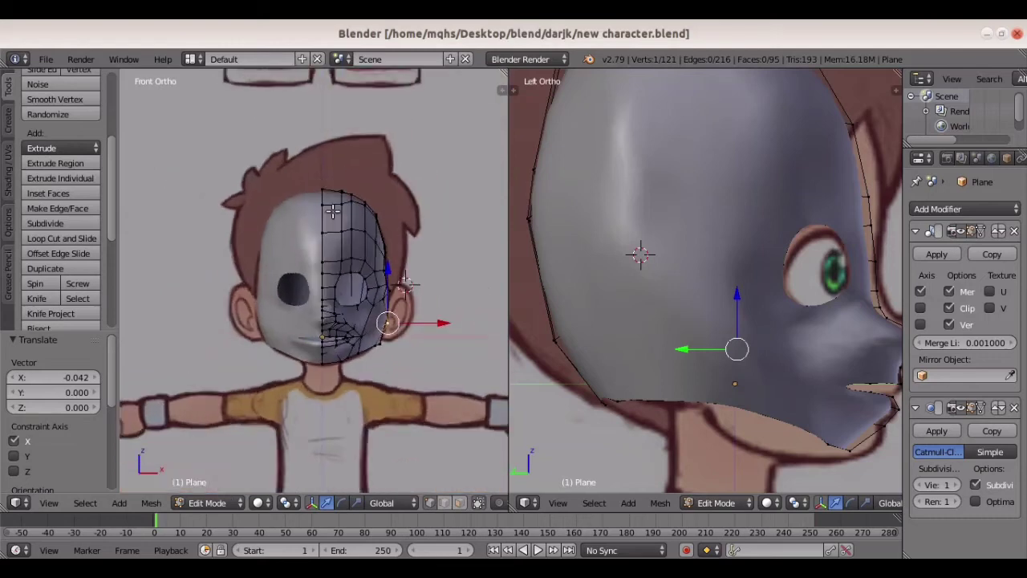
Pull the jaw vertex down to the reference drawing's jaw line
scroll(325, 198, "up", 2)
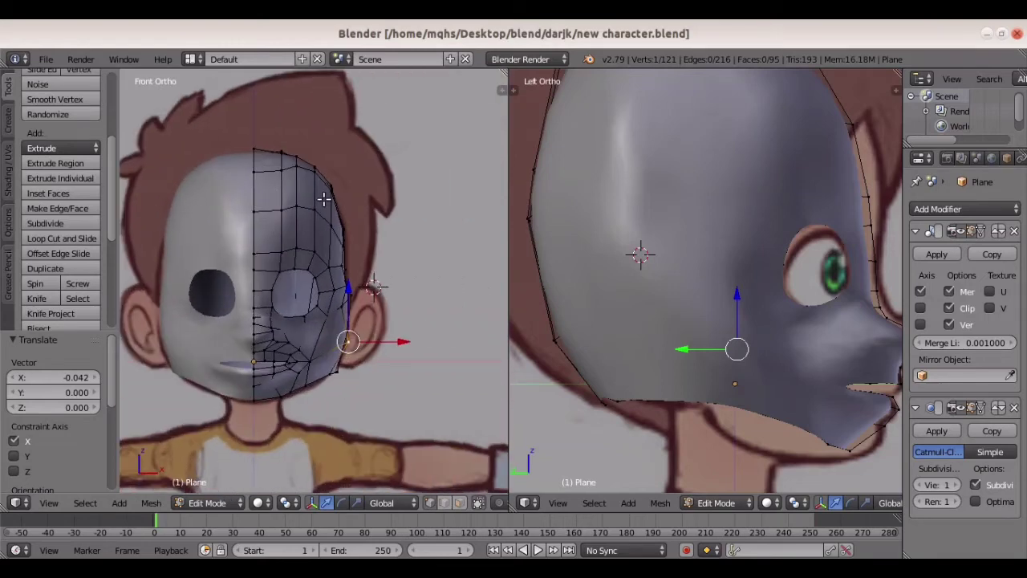
scroll(323, 198, "down", 3, "shift")
scroll(317, 202, "up", 1)
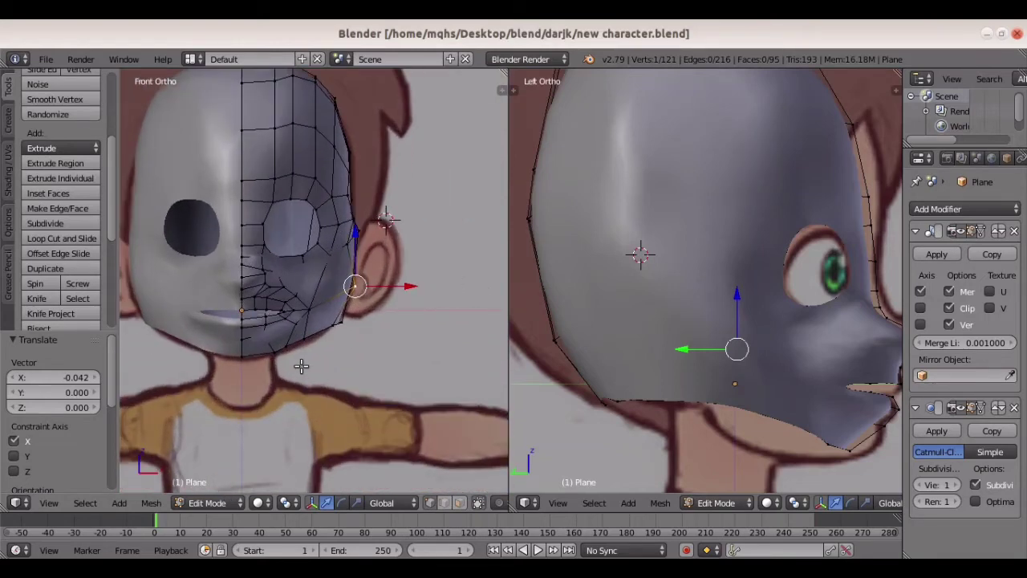
key("z")
left_click_drag(721, 371, 719, 428)
key("z")
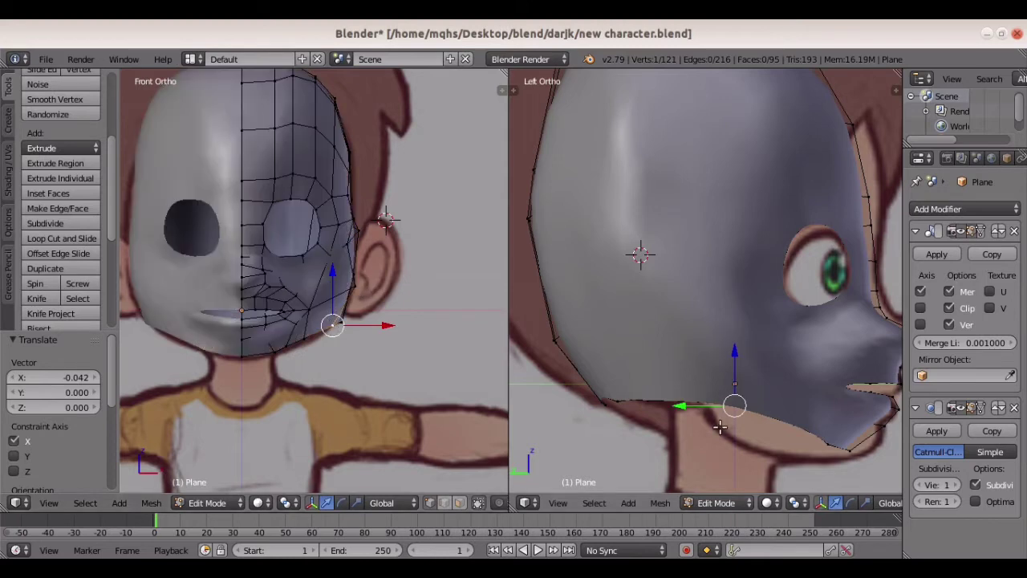
Select the chin's bottom edge loop and return to the side view
mouse_move(720, 428)
middle_mouse_down()
mouse_move(687, 435)
mouse_move(745, 394)
mouse_move(751, 432)
mouse_move(667, 434)
middle_mouse_up()
right_click(722, 456, "alt")
key("ctrl+KP_3")
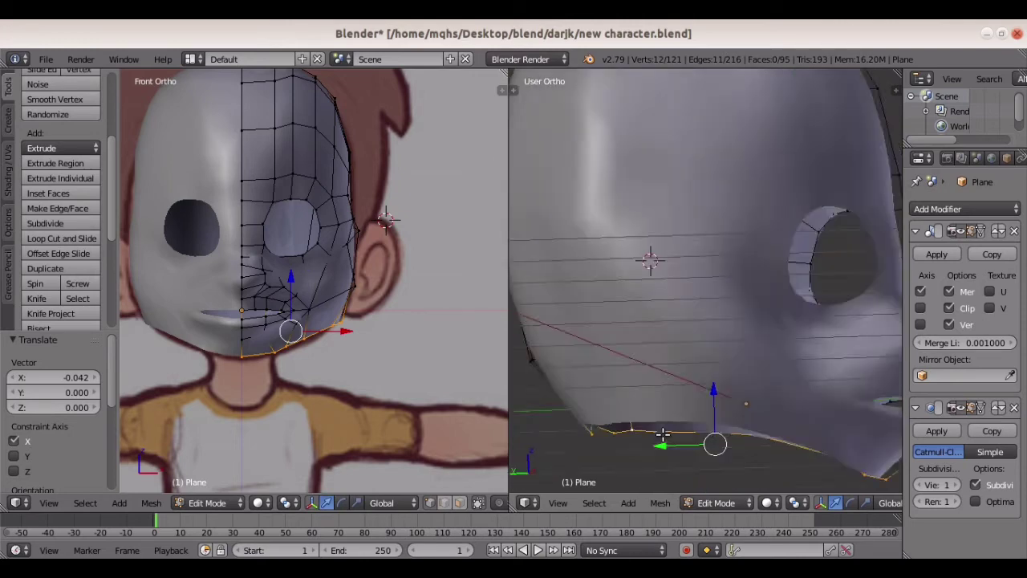
scroll(666, 434, "down", 2)
scroll(675, 419, "up", 1)
scroll(676, 419, "down", 3, "ctrl")
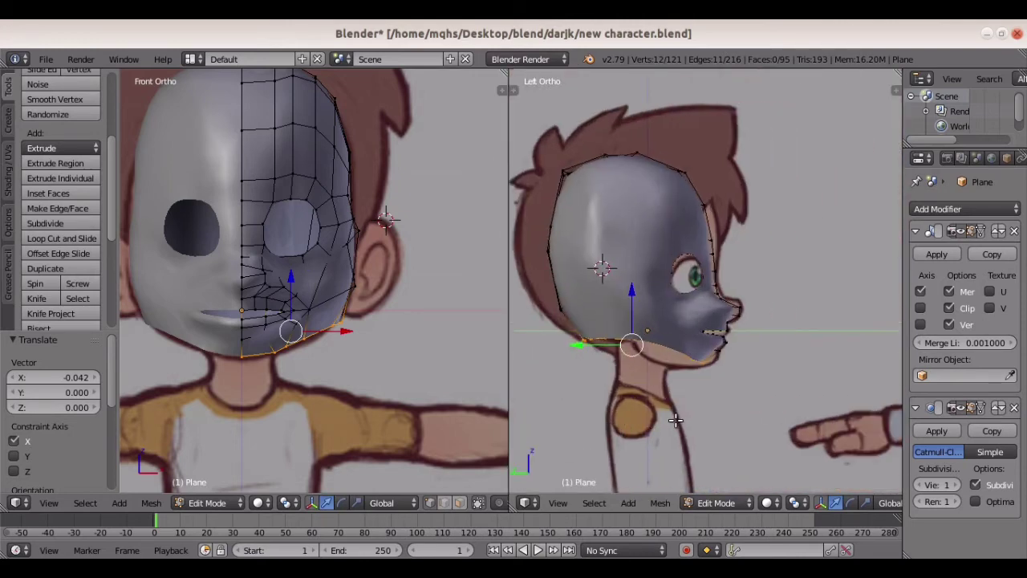
scroll(738, 380, "up", 1)
Extrude the chin loop downward, shrink it, and nudge it slightly up and back
key("e")
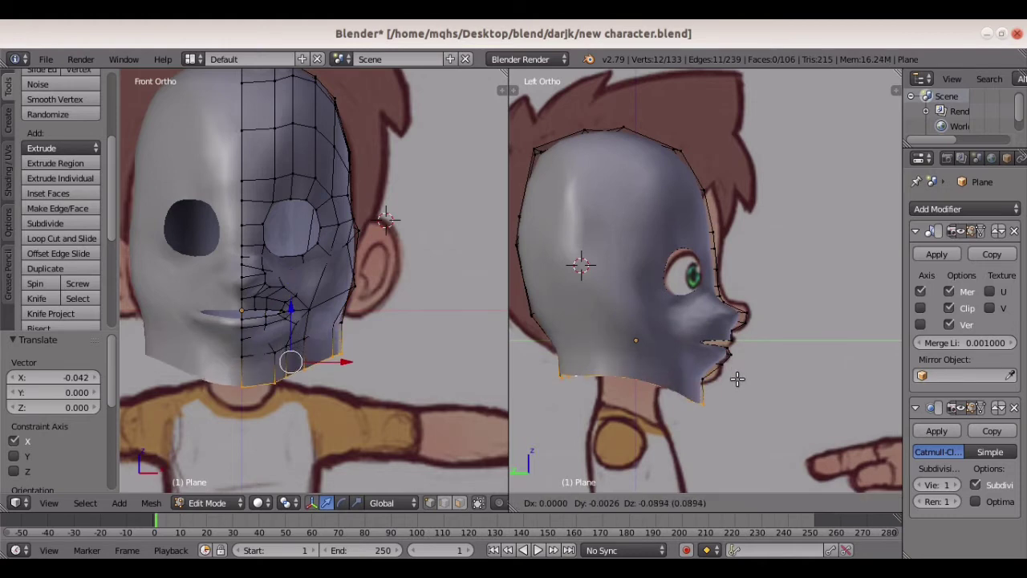
left_click(744, 385)
key("s")
left_click(684, 376)
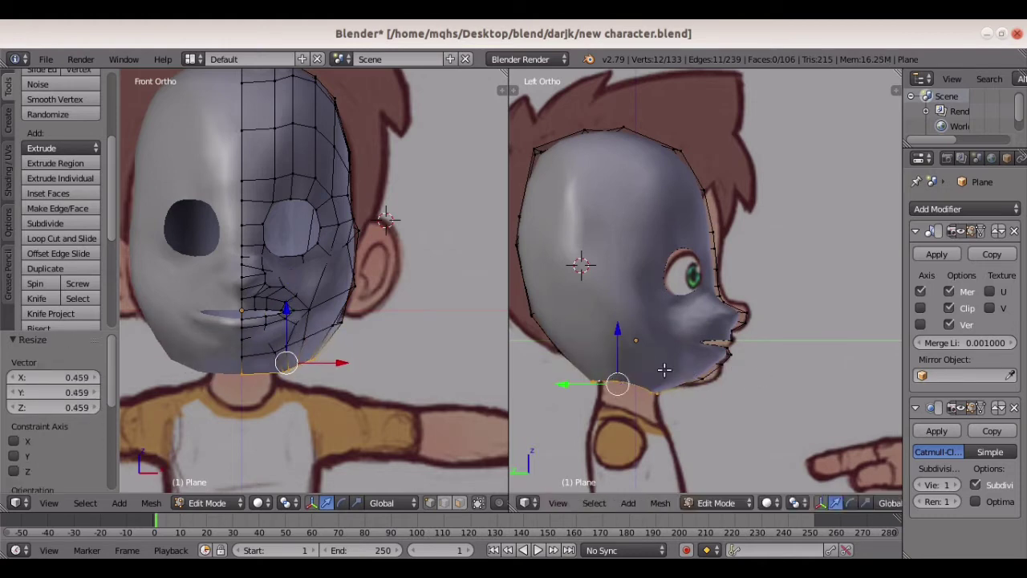
left_click_drag(615, 347, 615, 337)
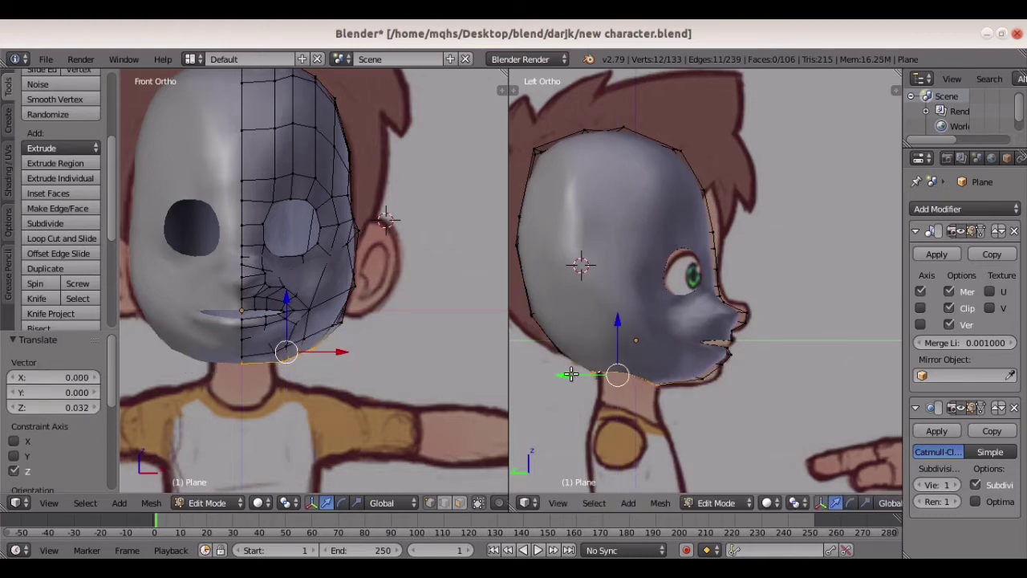
left_click_drag(569, 374, 574, 374)
Rescale and lower the neck loop, tilt it 10.9°, and shift it back
key("s")
key("z")
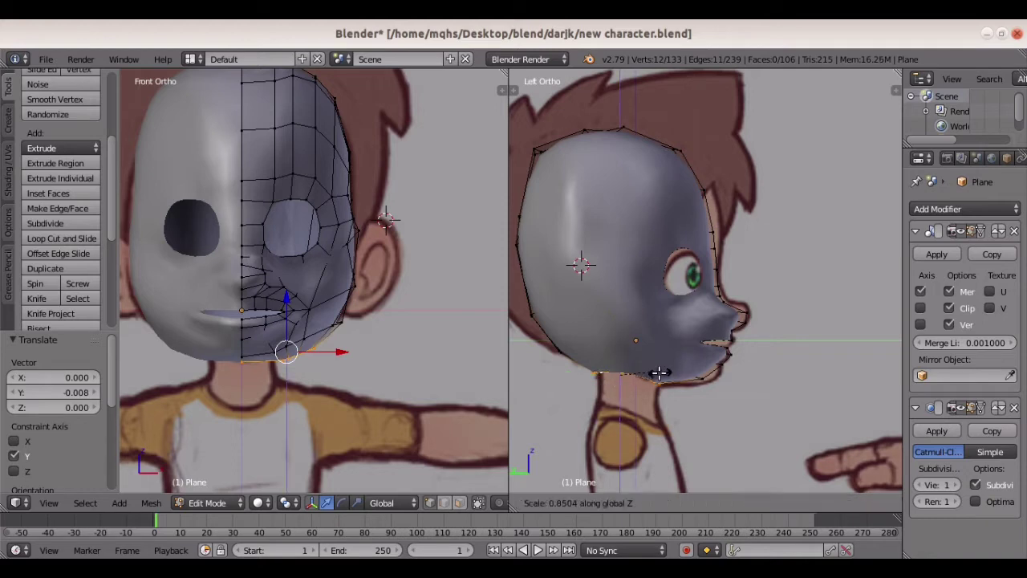
left_click(628, 386)
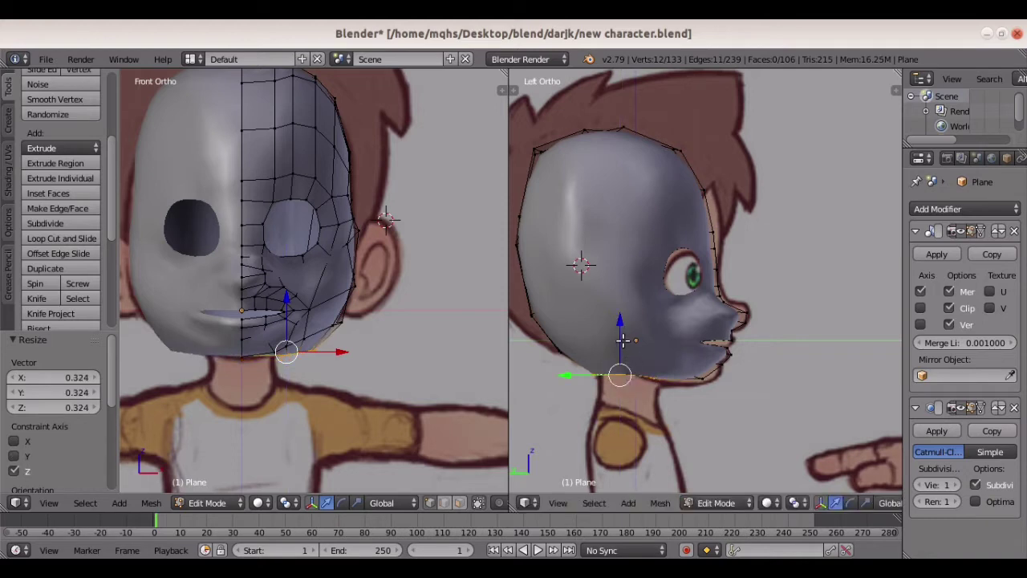
left_click_drag(623, 340, 623, 345)
key("r")
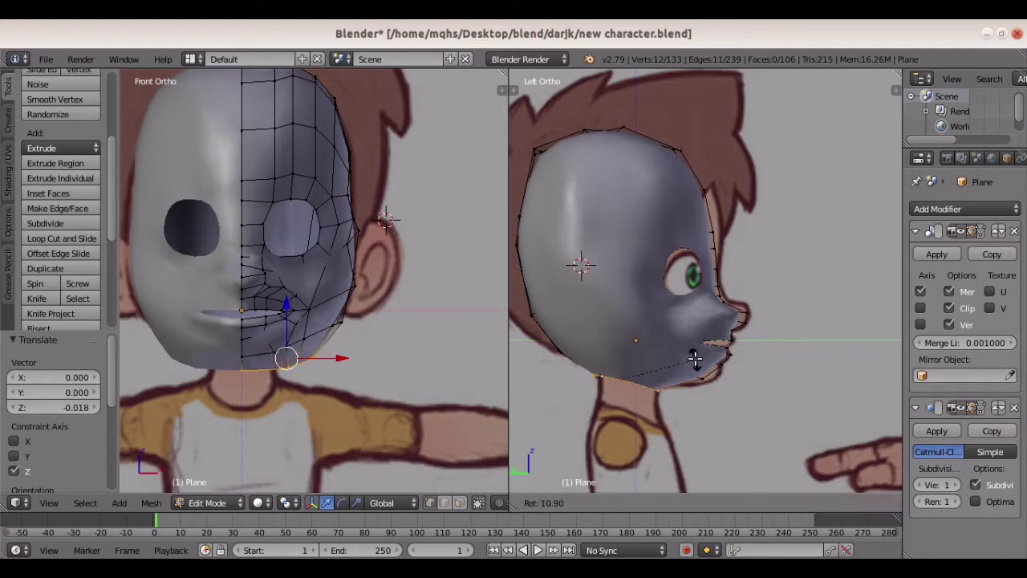
left_click(695, 360)
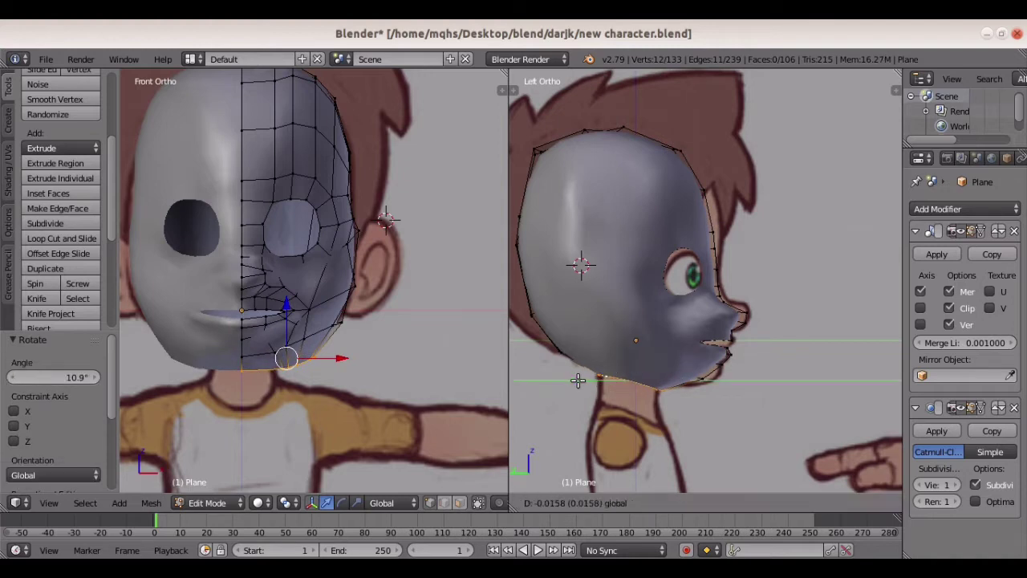
left_click_drag(573, 380, 578, 381)
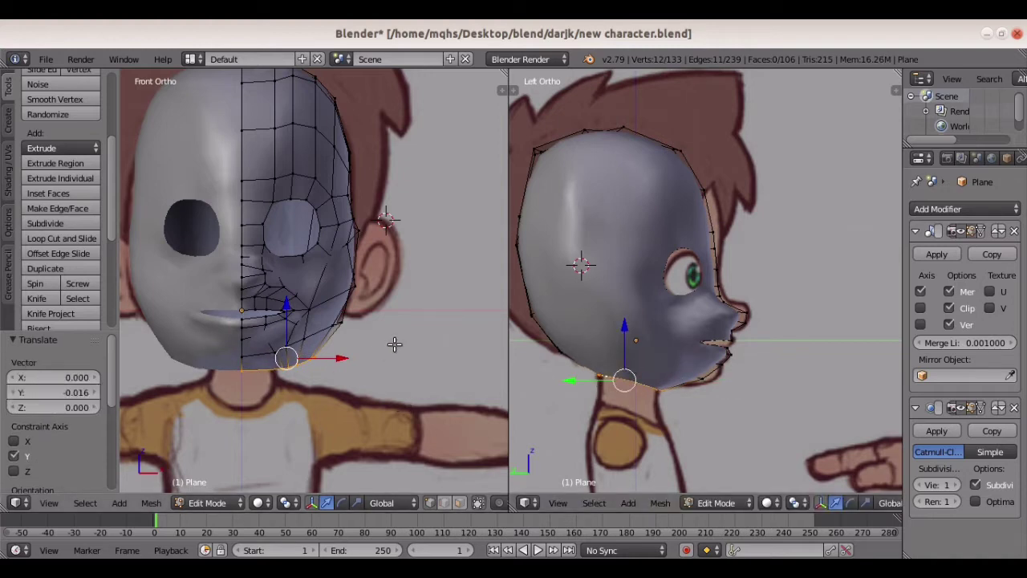
Soft-move the chin vertices 0.055 along X to taper the jaw, then view from the front
key("s")
key("x")
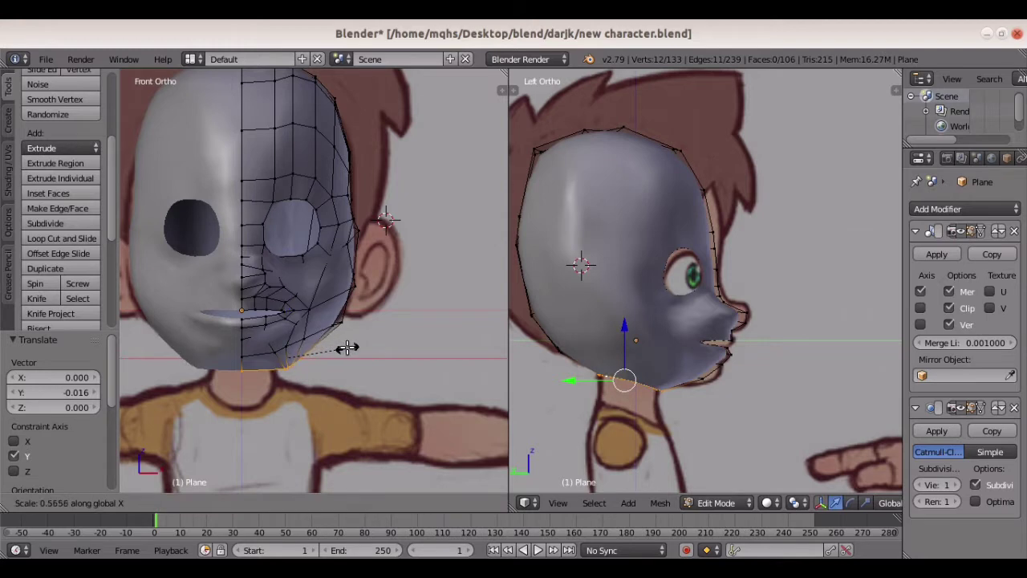
right_click(319, 347)
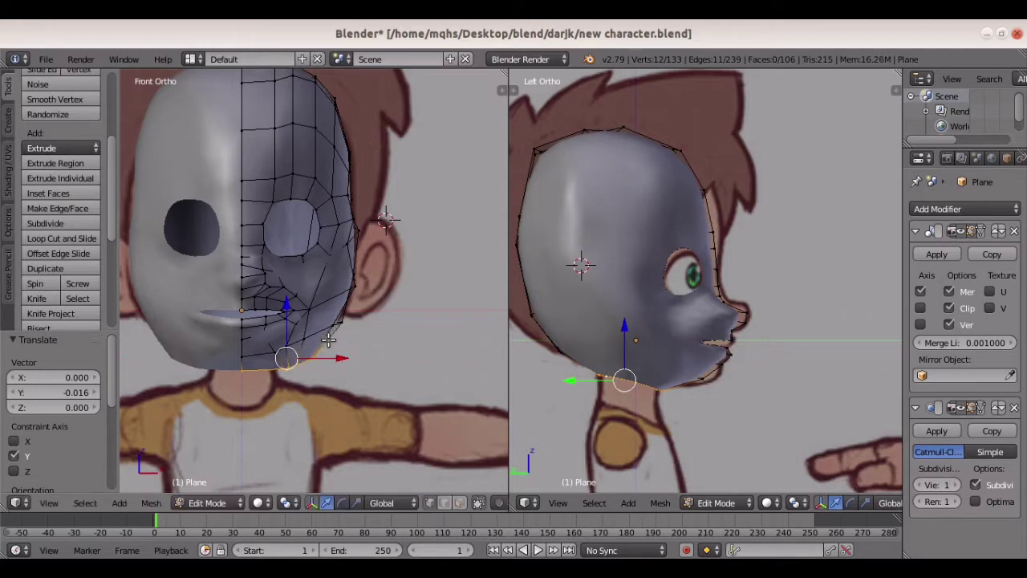
key("g")
key("x")
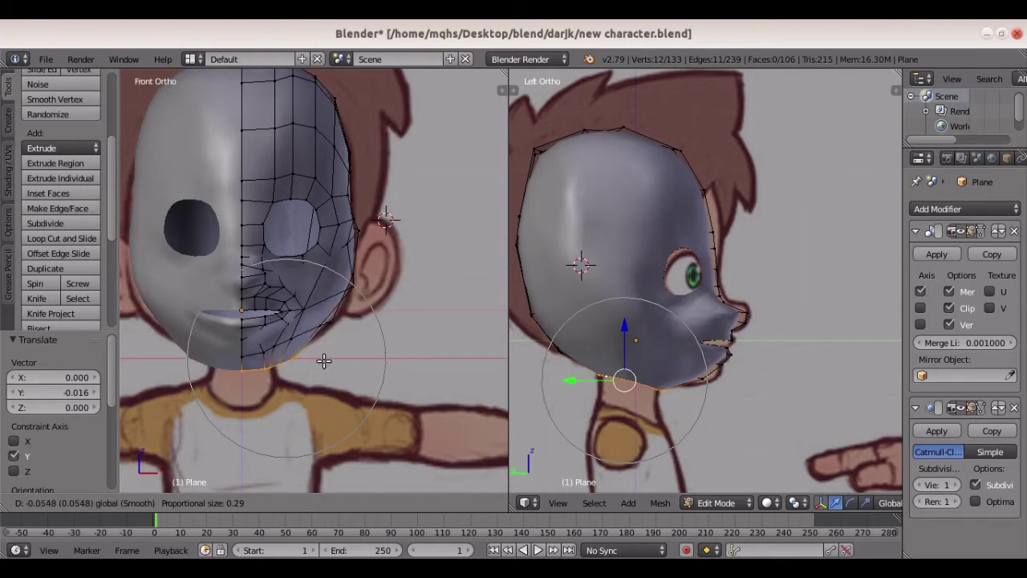
left_click(323, 360)
middle_click_drag(323, 361, 221, 356)
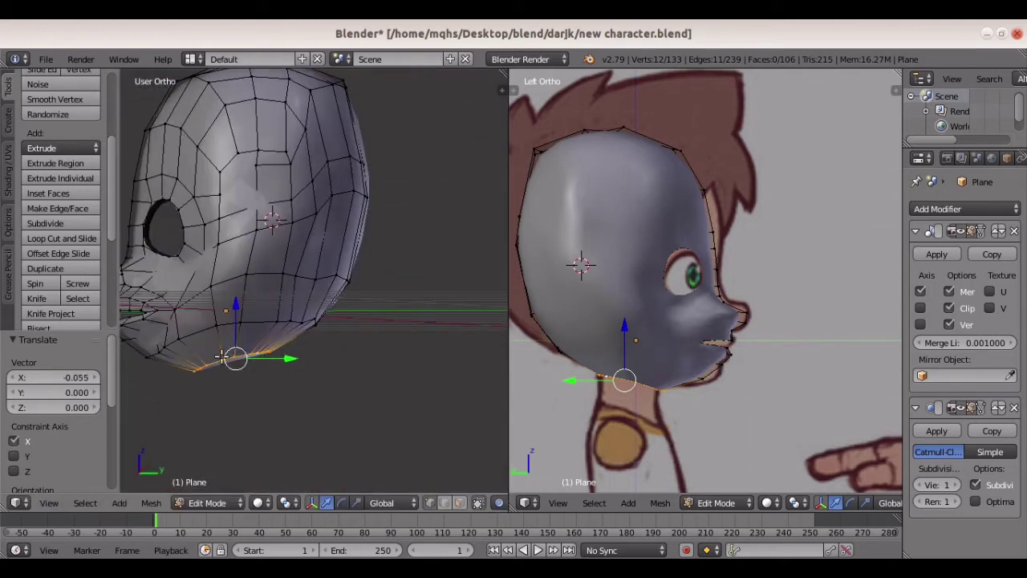
key("KP_1")
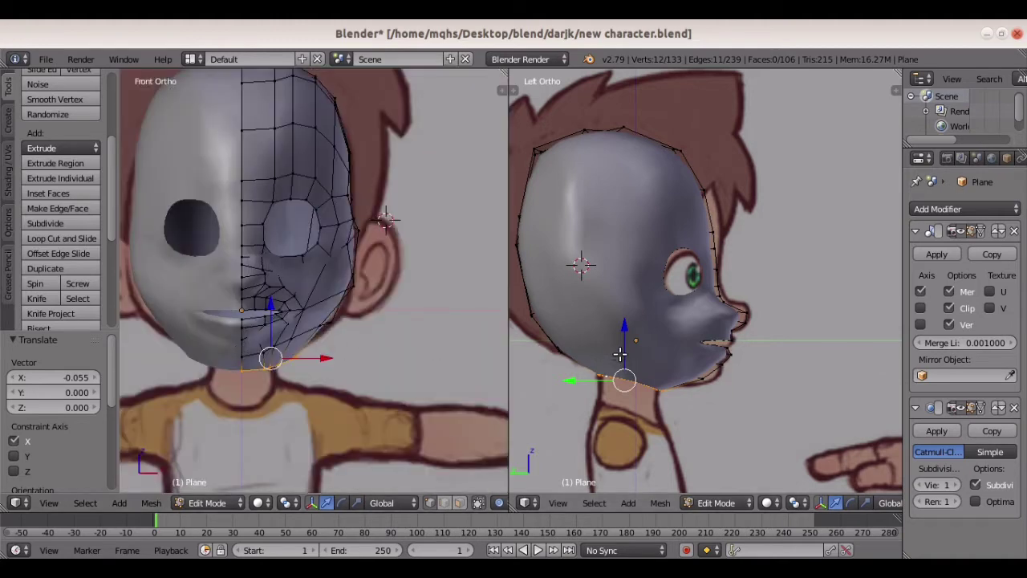
Extrude a new neck ring downward and nudge it vertically
key("e")
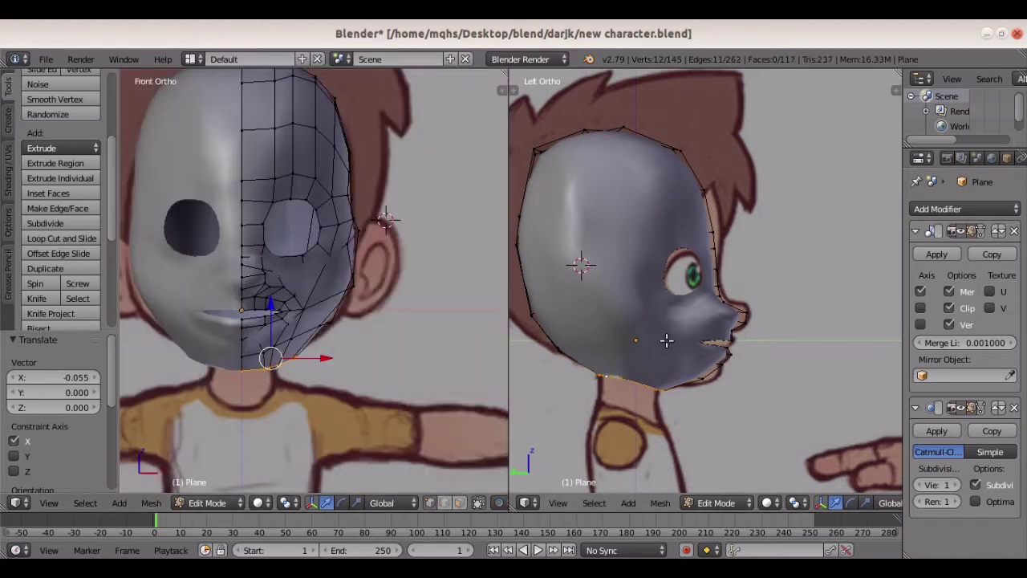
left_click(664, 359)
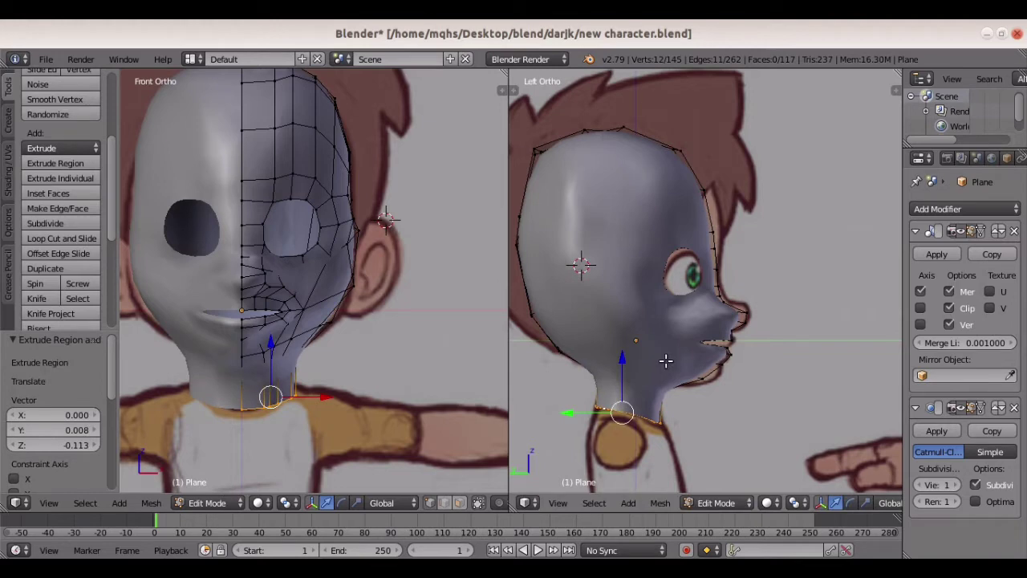
key("s")
left_click(666, 361)
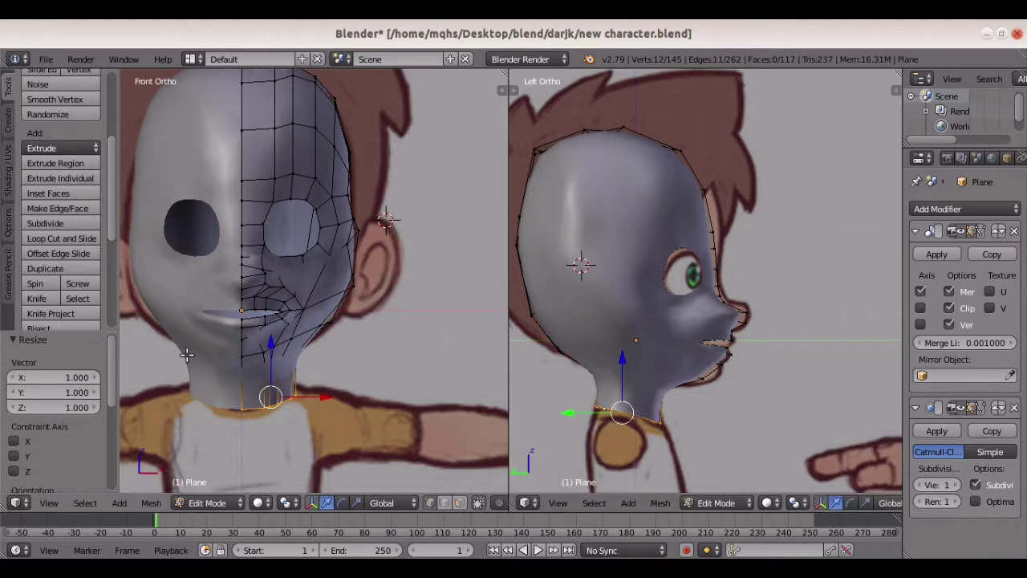
key("g")
key("z")
left_click(268, 338)
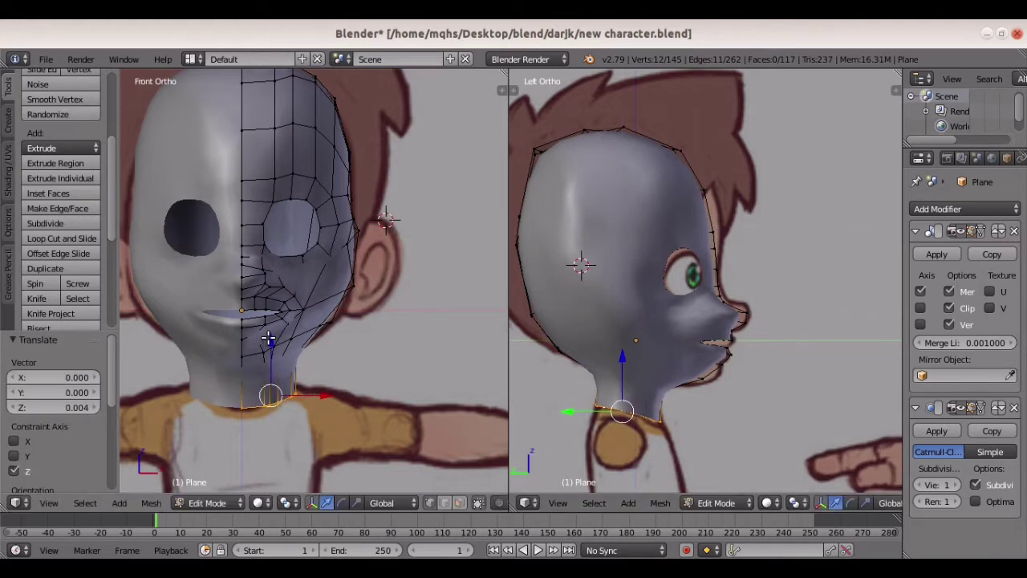
Extrude another ring to the shoulders, widen it, and raise it
key("e")
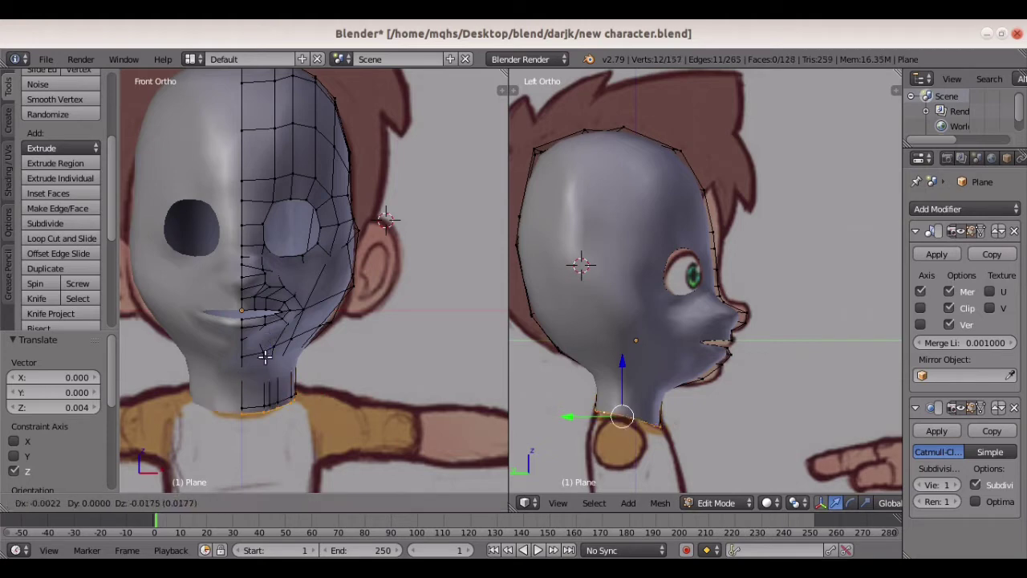
left_click(268, 357)
key("s")
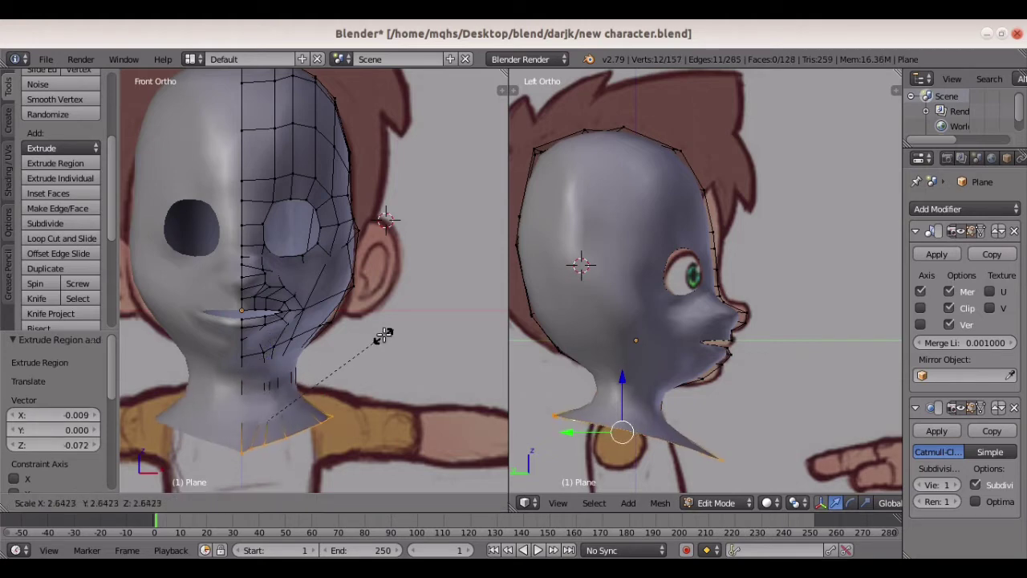
left_click(374, 328)
scroll(340, 380, "up", 2, "shift")
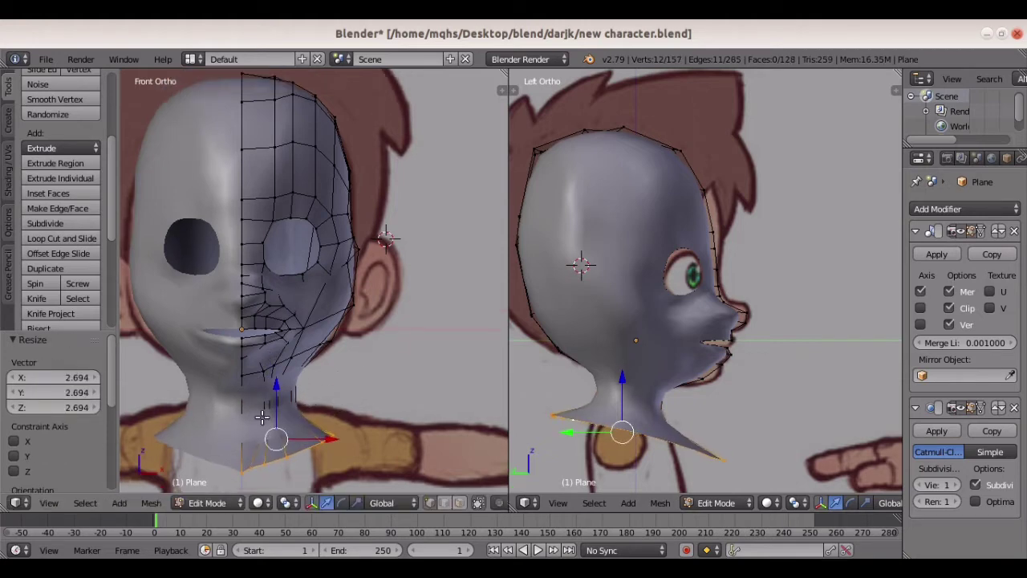
key("g")
key("z")
left_click(283, 380)
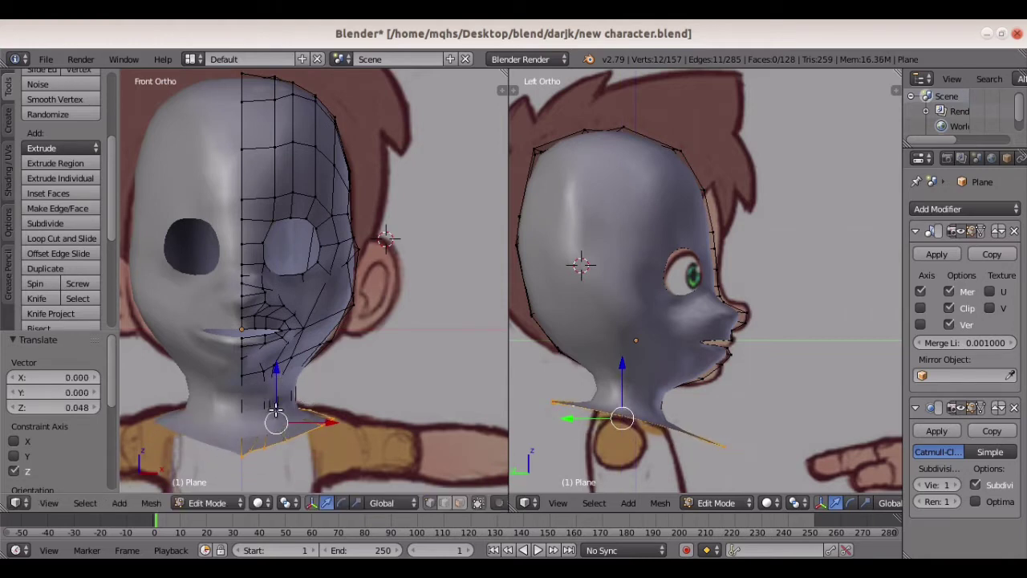
Flatten the shoulder ring along the vertical axis
key("s")
key("z")
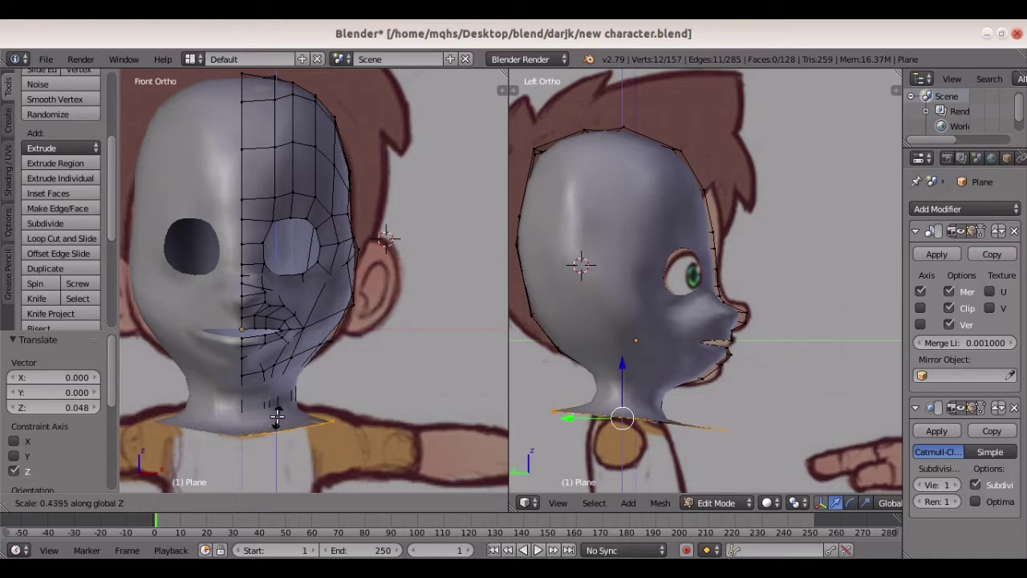
left_click(275, 420)
scroll(726, 418, "up", 1)
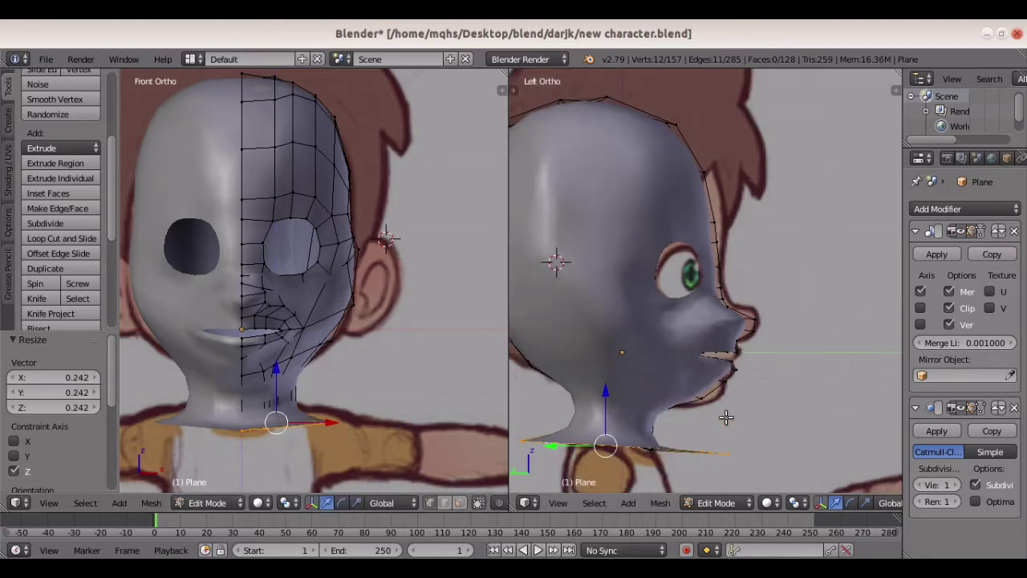
scroll(725, 418, "down", 2, "ctrl")
Scale the bottom neck ring to 0.509 along Y and tilt it -2.56°
key("s")
key("y")
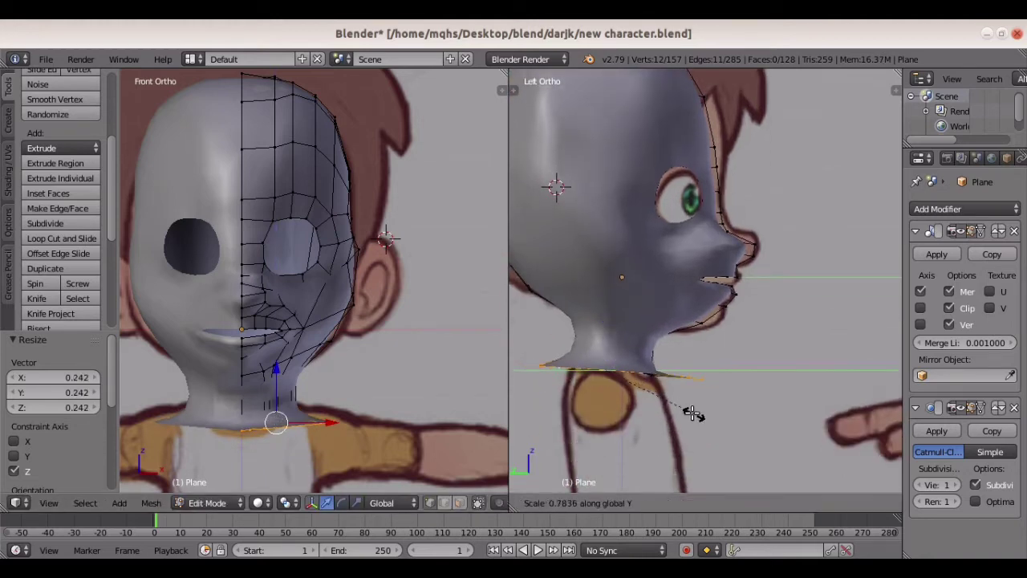
left_click(657, 409)
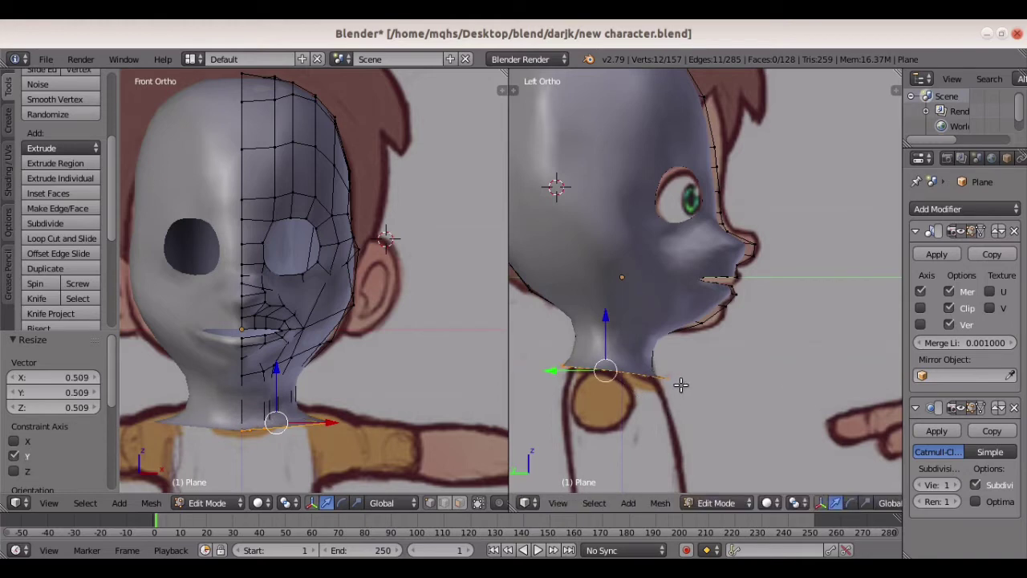
key("r")
left_click(682, 383)
Extrude the neck ring toward the shoulders, then reselect the bottom ring and enlarge it slightly
key("z")
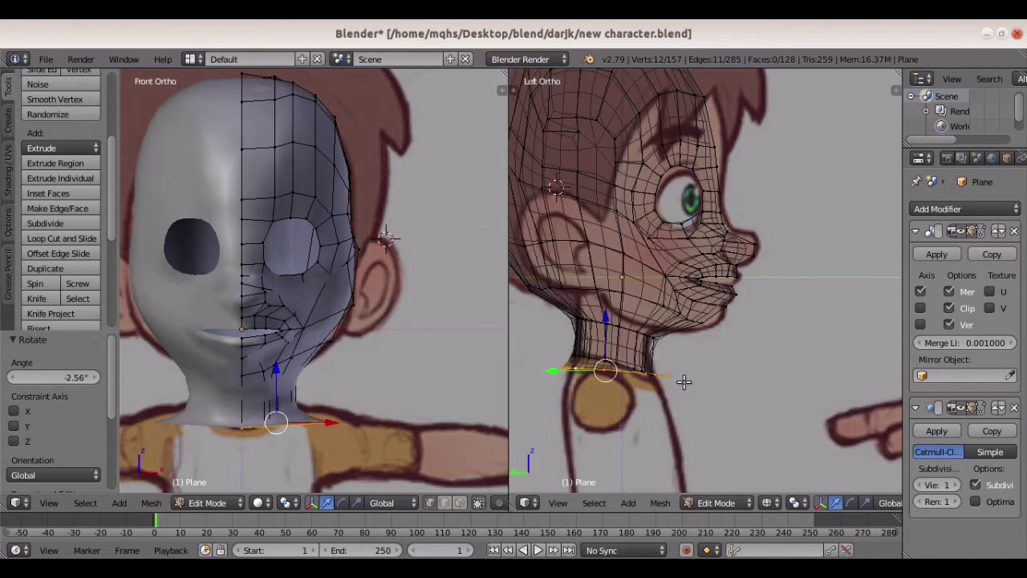
key("e")
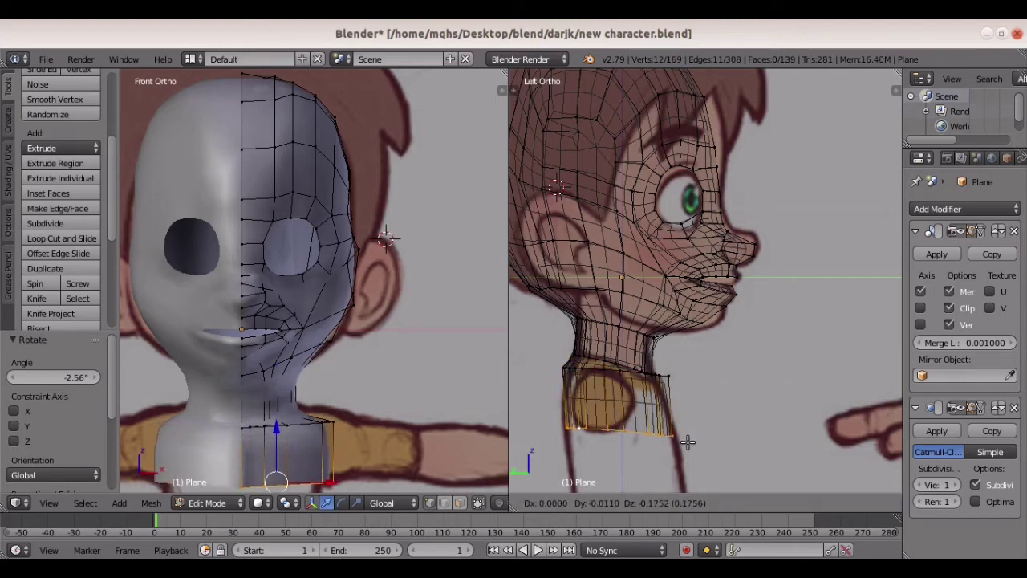
left_click(685, 443)
key("a")
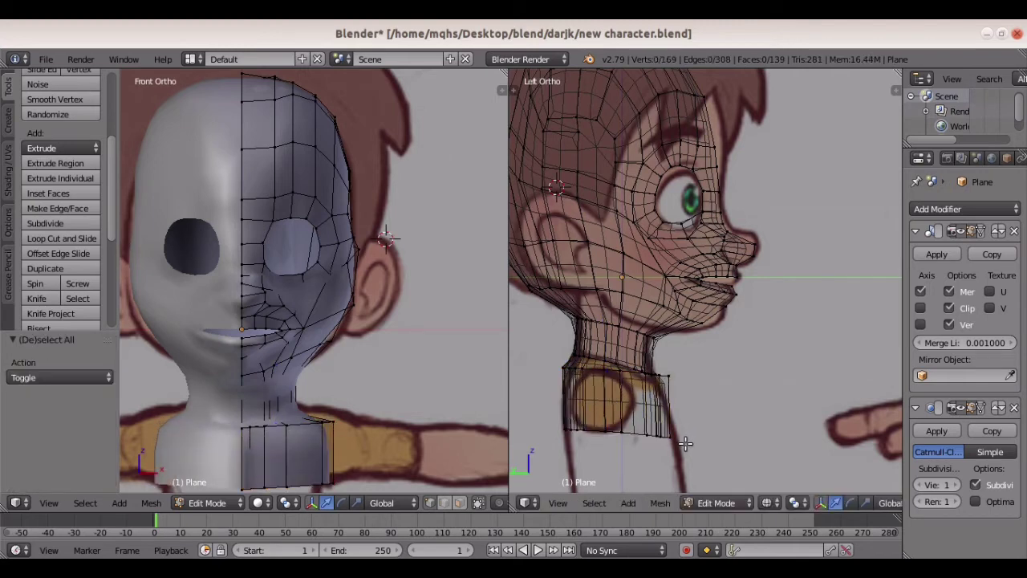
key("a")
key("a")
right_click(656, 432, "alt")
right_click(640, 431, "alt")
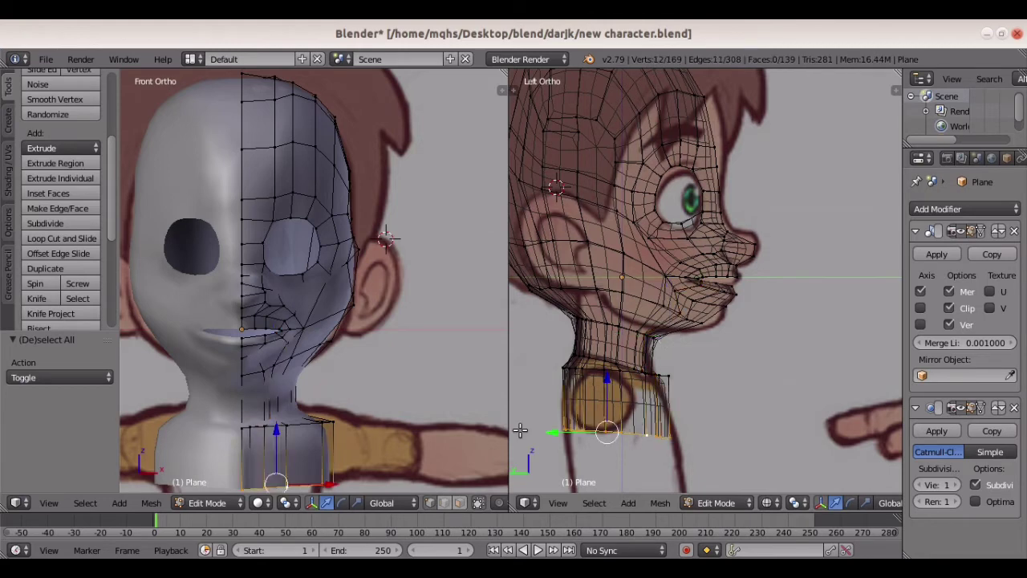
scroll(428, 429, "down", 1)
key("s")
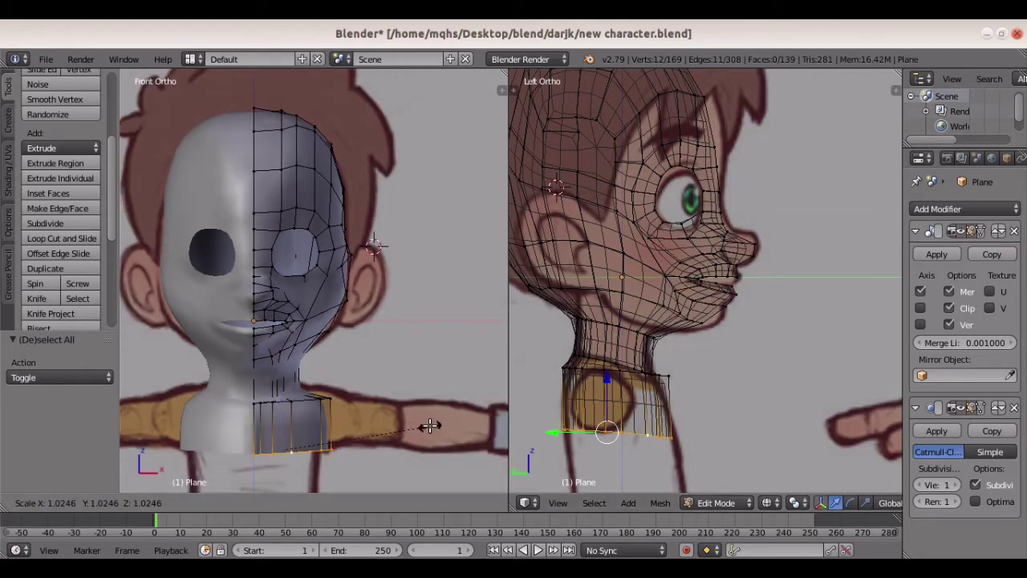
left_click(413, 431)
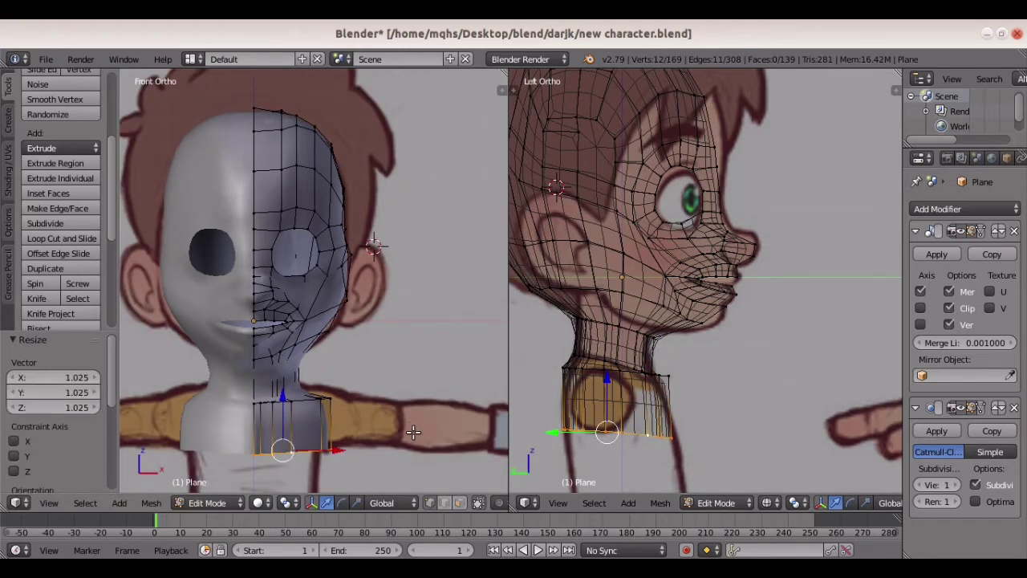
Tilt the bottom ring, extrude it into the chest, and narrow it to 0.833
key("r")
left_click(695, 436)
key("e")
left_click(347, 486)
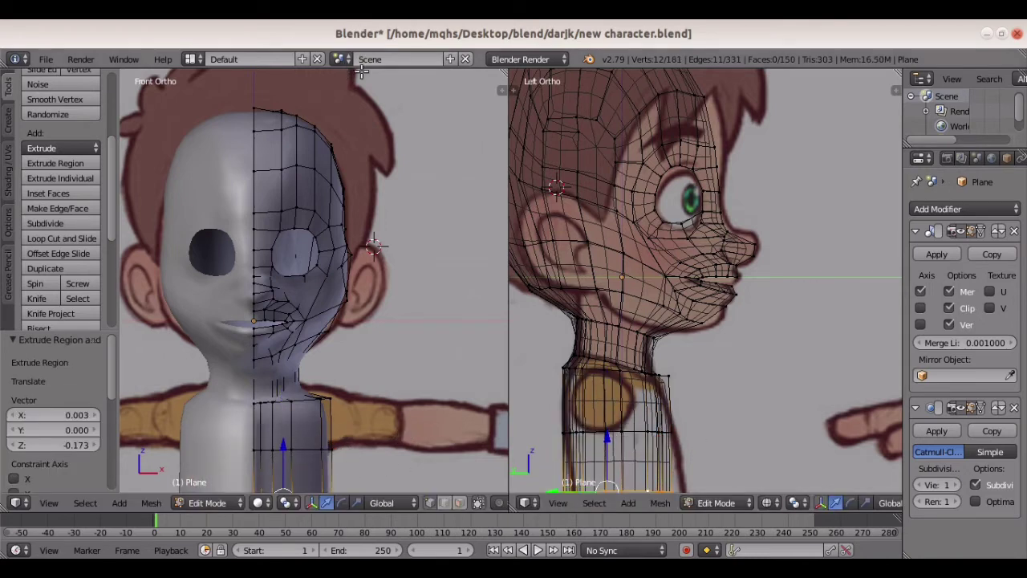
middle_click_drag(385, 409, 401, 217, "shift")
key("s")
left_click(382, 234)
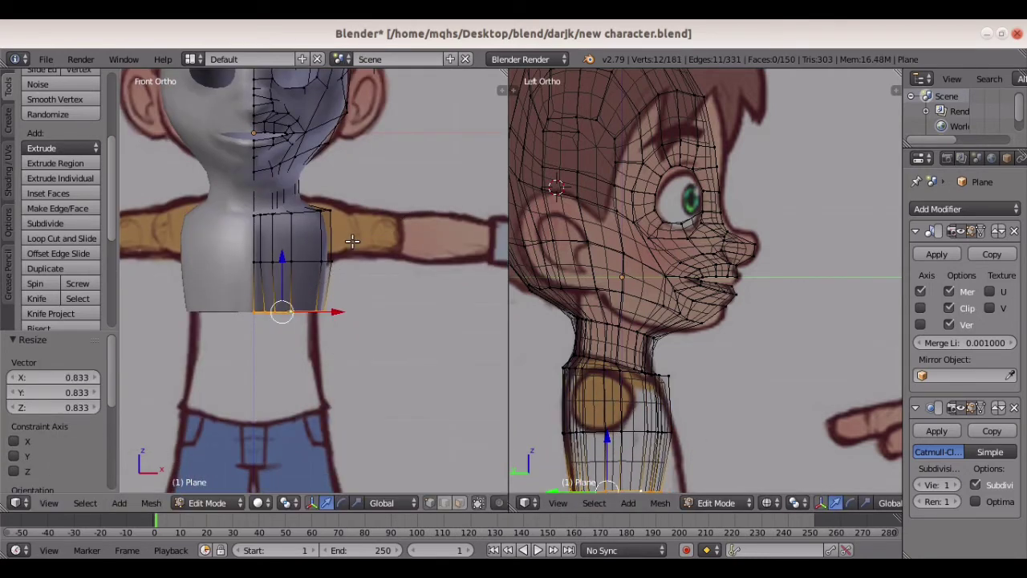
scroll(352, 240, "down", 2, "shift")
Extrude two more torso sections down to the waistline and check the front view
key("e")
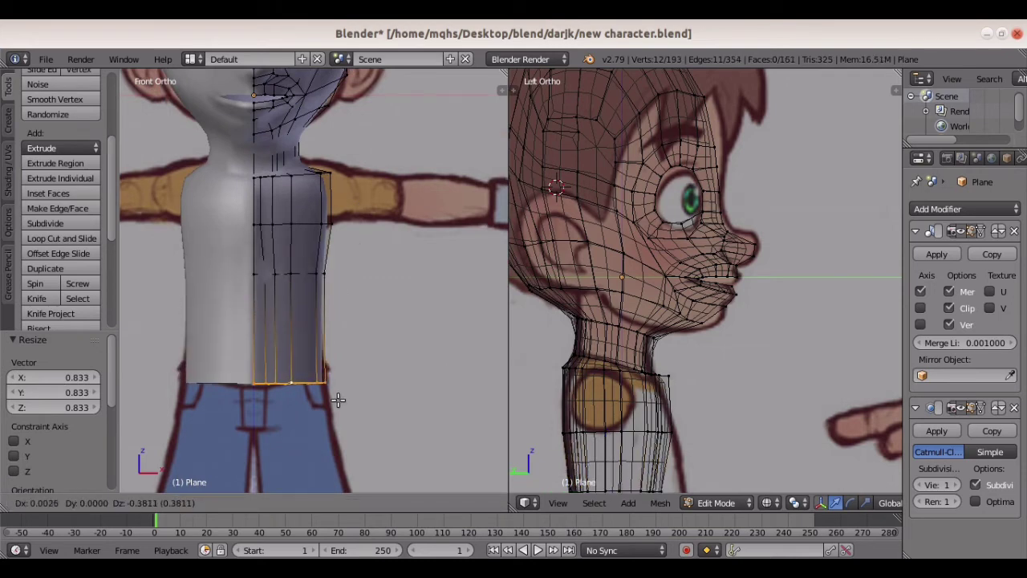
left_click(338, 399)
scroll(340, 377, "down", 5, "shift")
key("e")
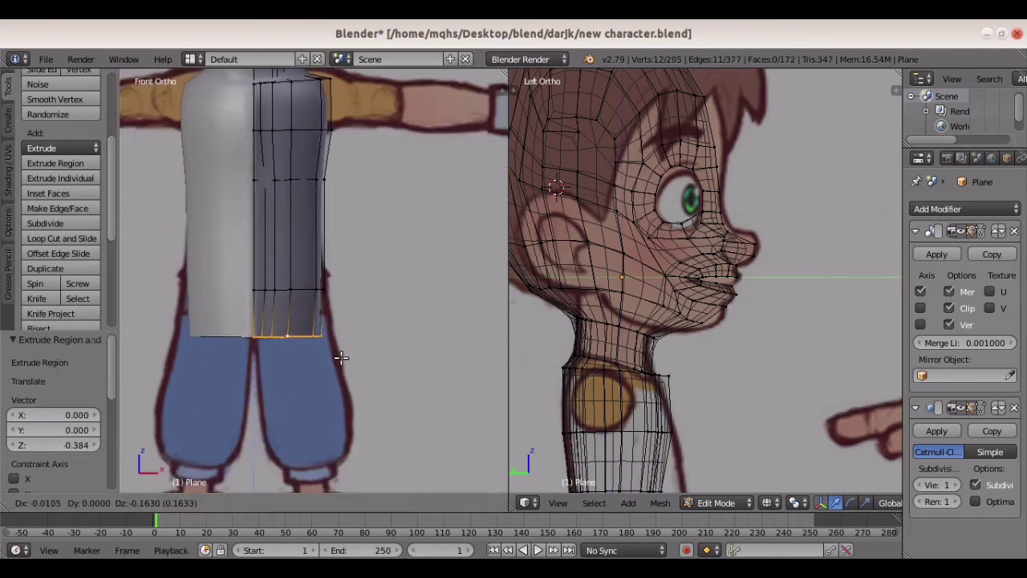
left_click(343, 357)
middle_click_drag(353, 353, 185, 359)
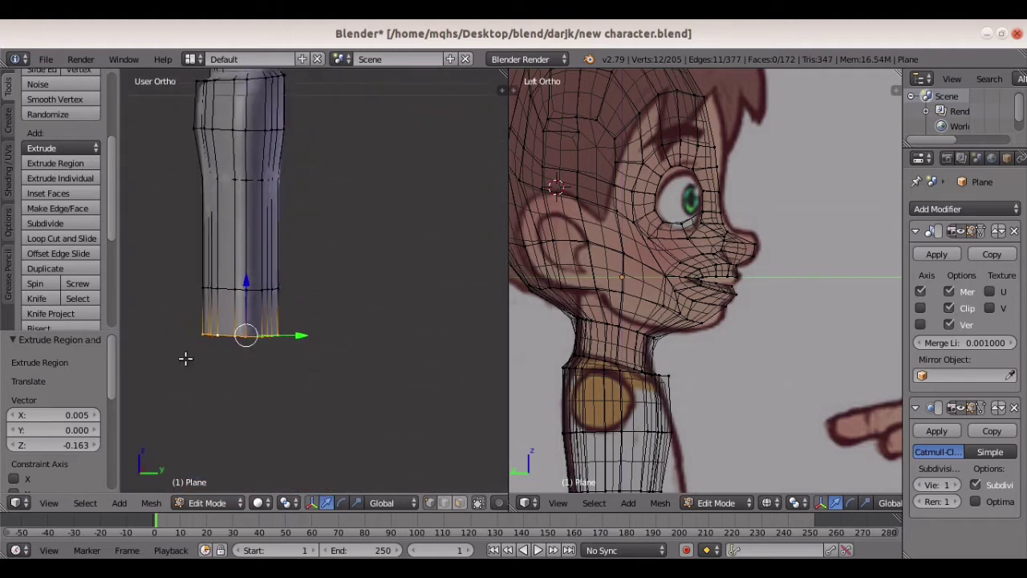
key("KP_1")
scroll(435, 260, "up", 2)
Move two torso vertices front-to-back along Y to match the side profile
right_click(251, 143)
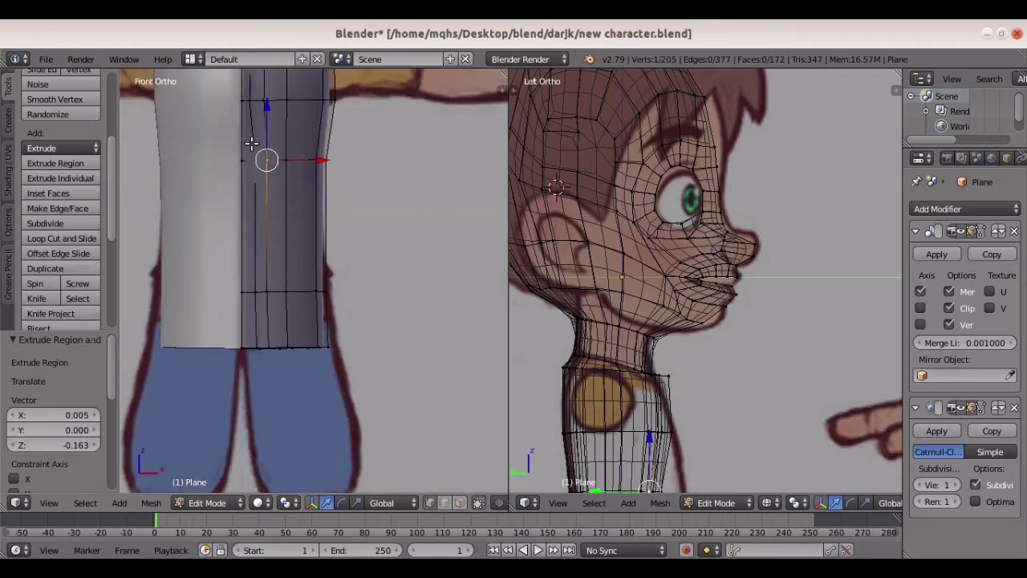
key("z")
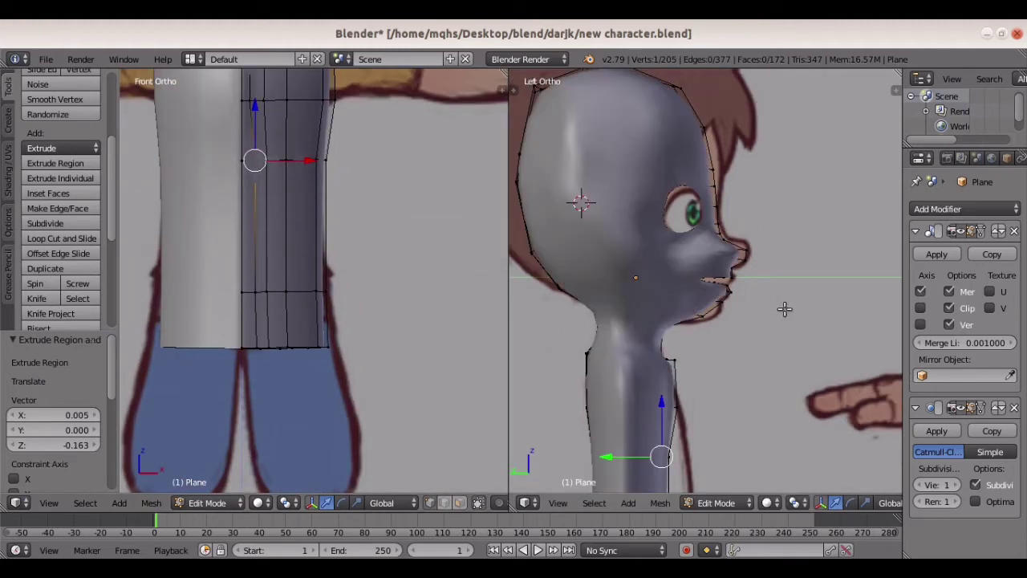
middle_click_drag(784, 308, 785, 197, "shift")
middle_click_drag(310, 219, 309, 275, "shift")
key("g")
key("y")
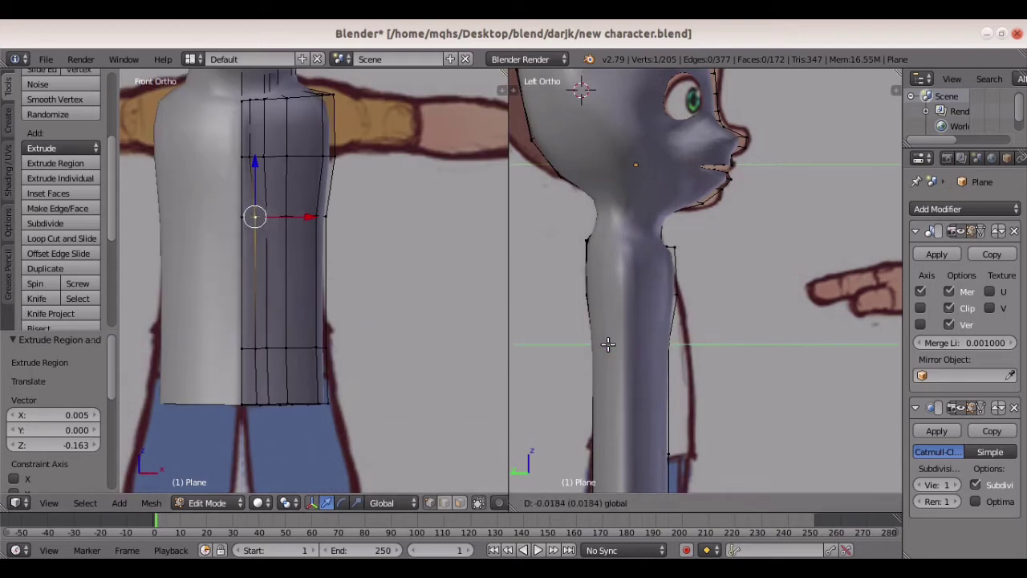
left_click(607, 344)
right_click(667, 296)
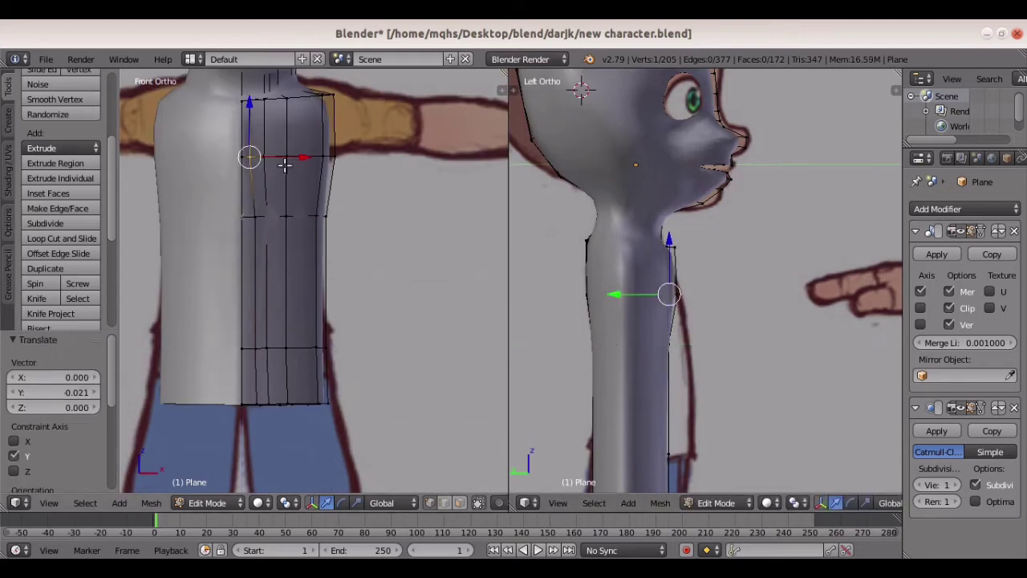
key("g")
key("y")
left_click(664, 305)
Resize and shift a torso loop along Y, then pinch the waist to 0.681 along X
key("z")
right_click(657, 343)
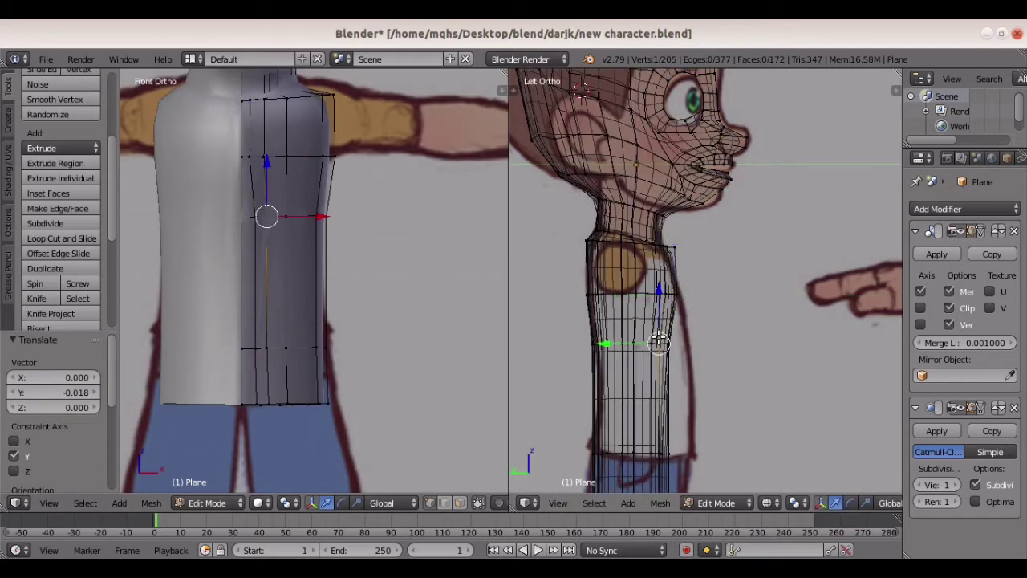
right_click(647, 341, "alt")
key("z")
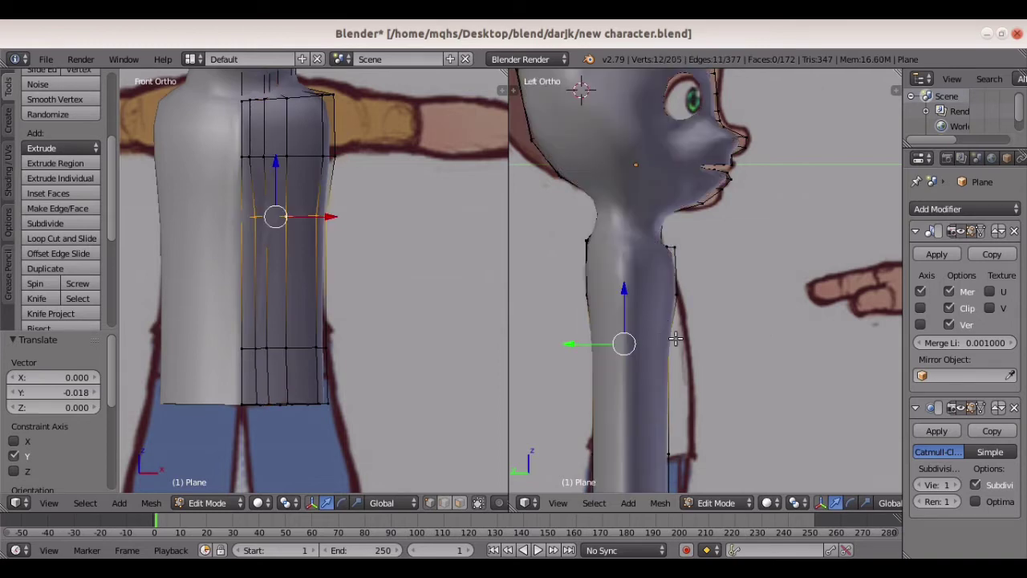
key("s")
left_click(690, 335)
key("g")
key("y")
left_click(577, 345)
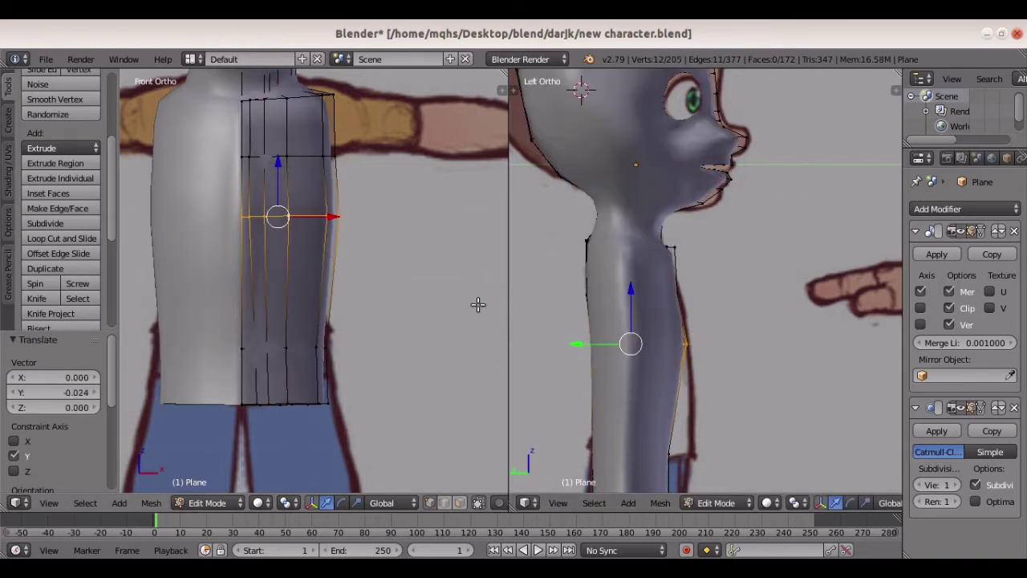
key("s")
key("x")
left_click(408, 280)
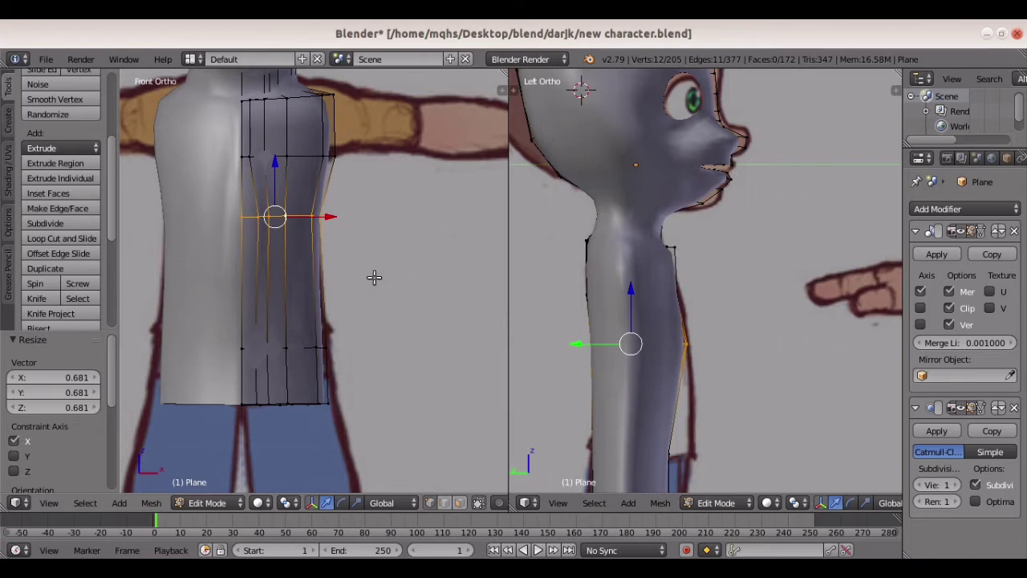
Reposition the chest loop front-to-back, then start a horizontal loop cut across the lower torso
key("z")
right_click(651, 309, "alt")
right_click(649, 294, "alt")
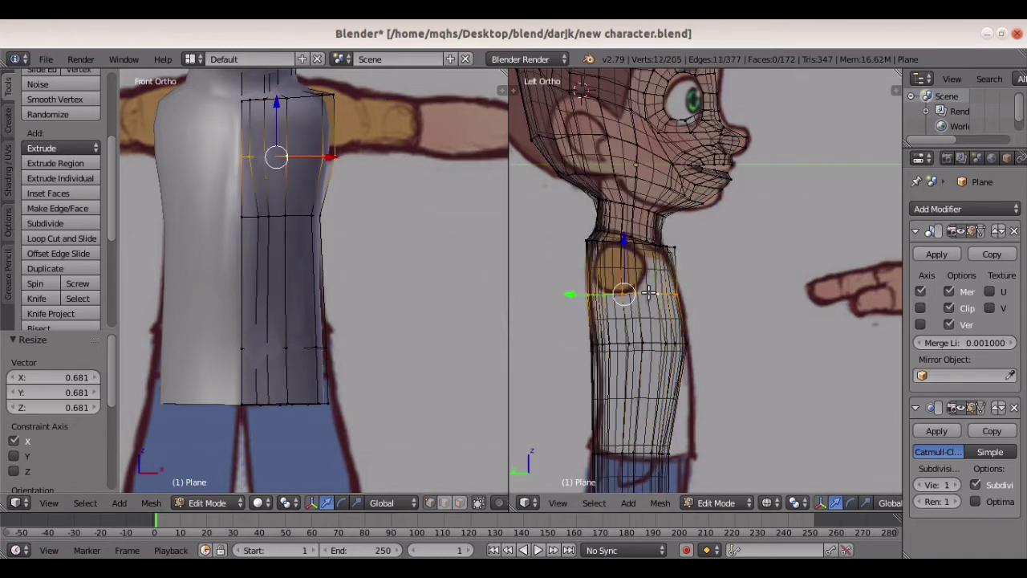
key("ctrl+z")
key("ctrl+z")
key("ctrl+z")
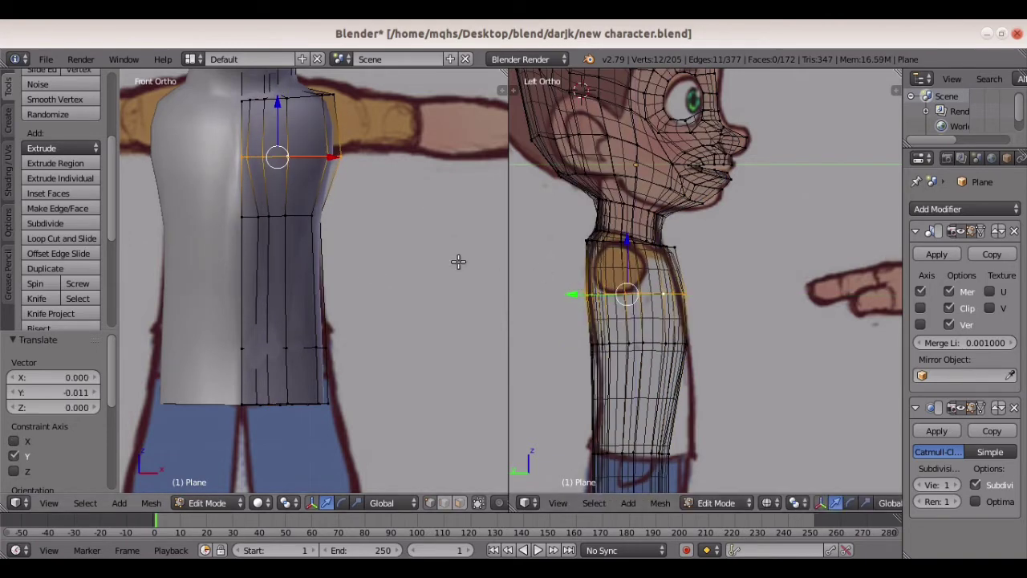
key("g")
key("y")
left_click(452, 238)
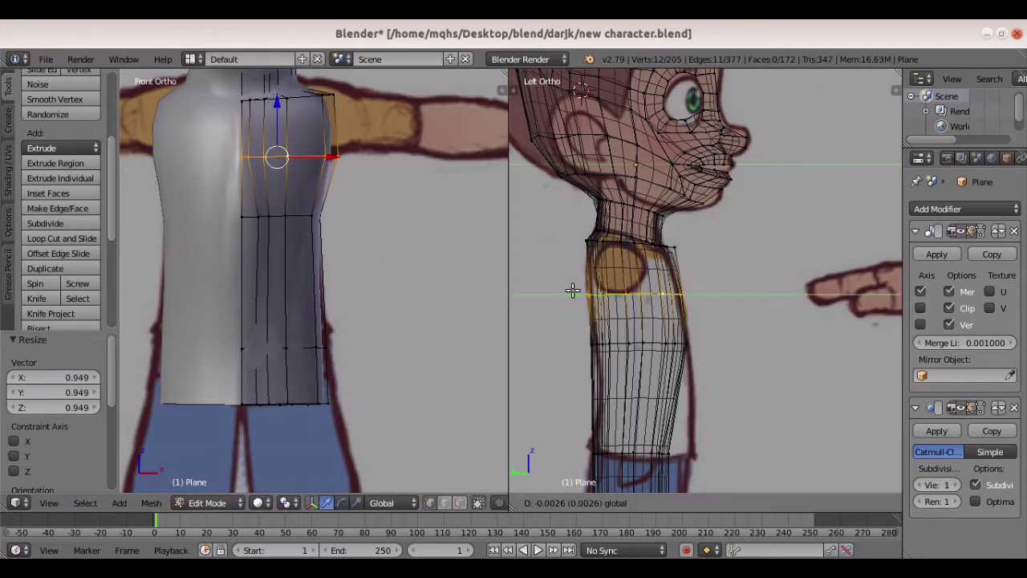
right_click(282, 345)
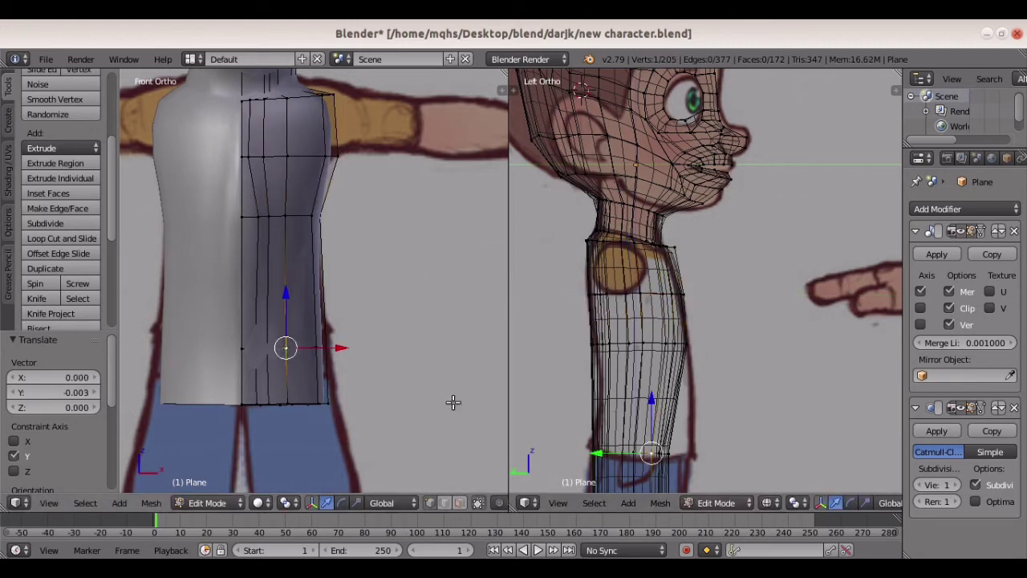
middle_click_drag(721, 442, 722, 386, "shift")
key("ctrl+r")
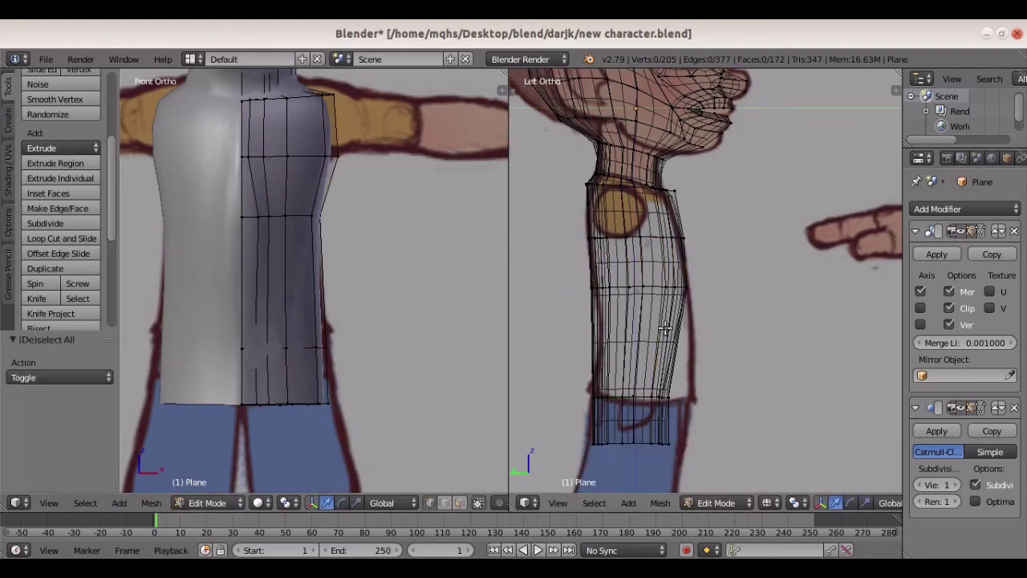
Place the new waist loop, shift it along Y, and narrow it to 0.897 along X
left_click(648, 330)
left_click(647, 330)
key("g")
key("y")
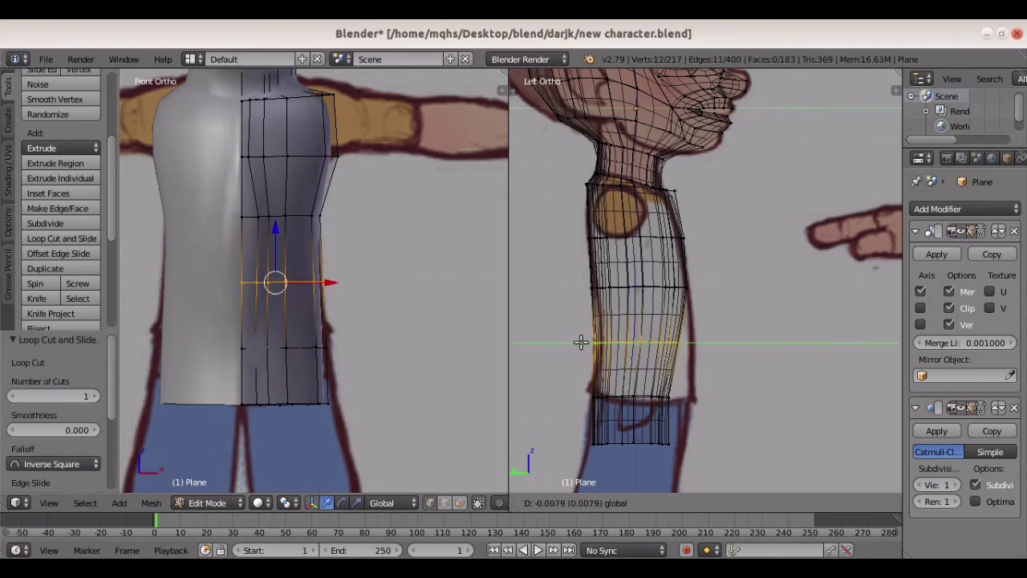
left_click(584, 340)
key("s")
left_click(654, 345)
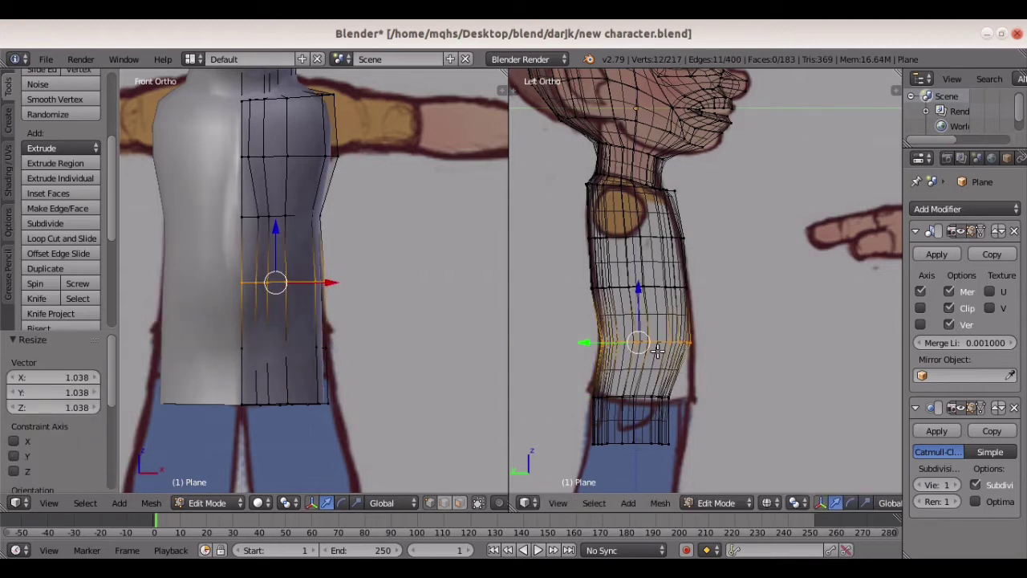
key("s")
key("x")
left_click(348, 325)
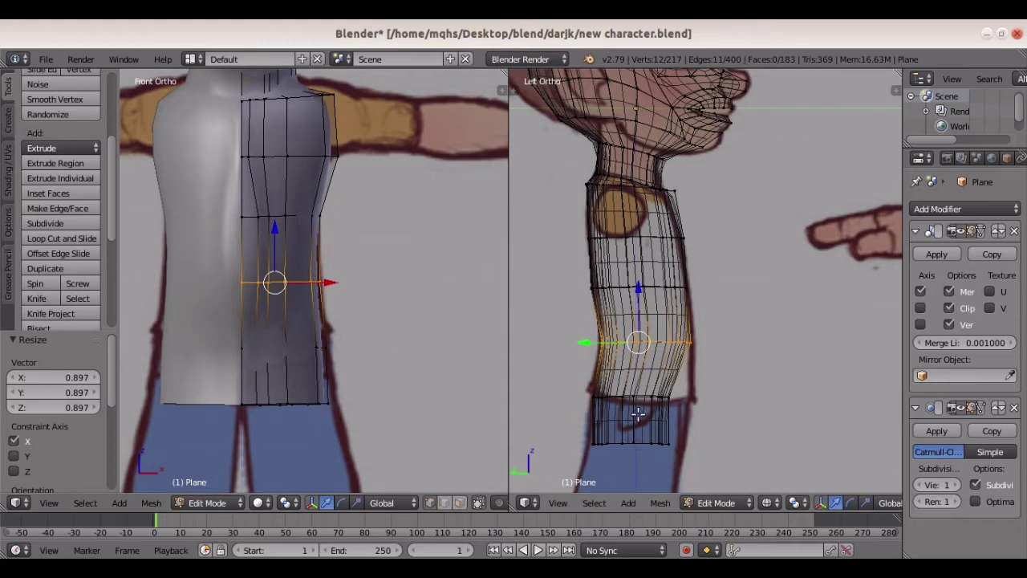
Scale the lower torso loop to 0.939 along Y and shift it front-to-back
right_click(638, 398, "alt")
key("s")
key("y")
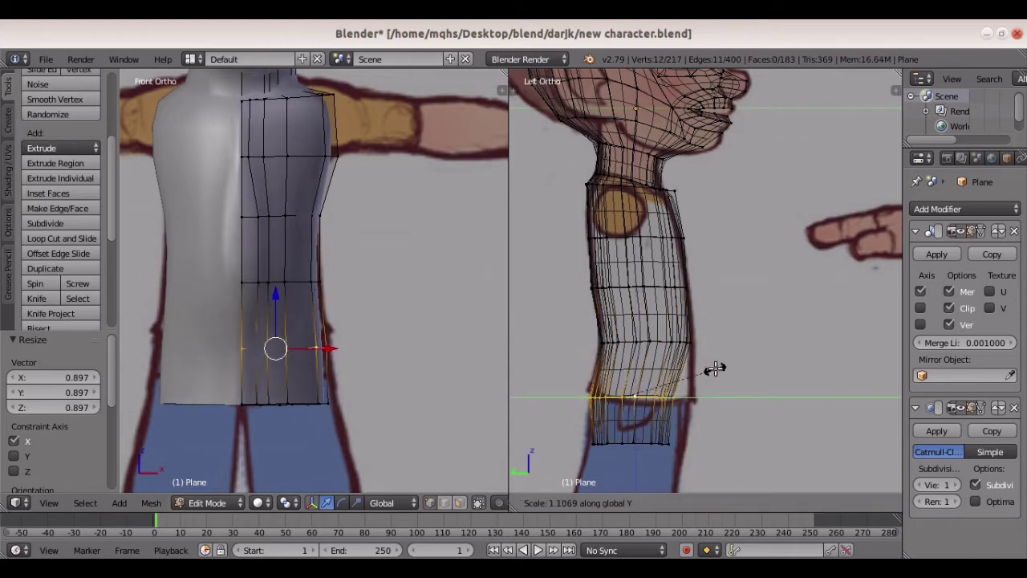
left_click(714, 369)
key("g")
key("y")
left_click(676, 371)
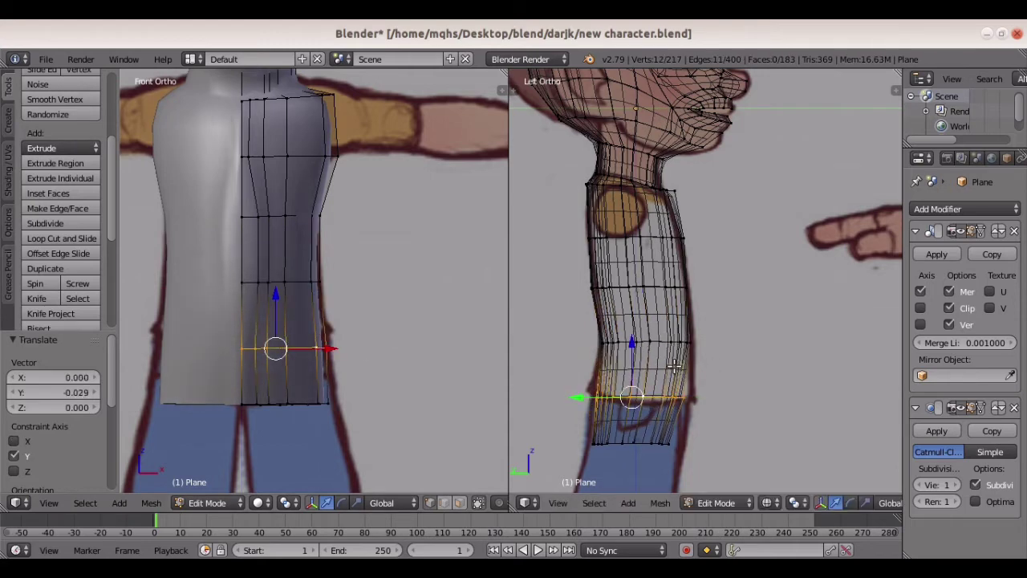
key("s")
key("y")
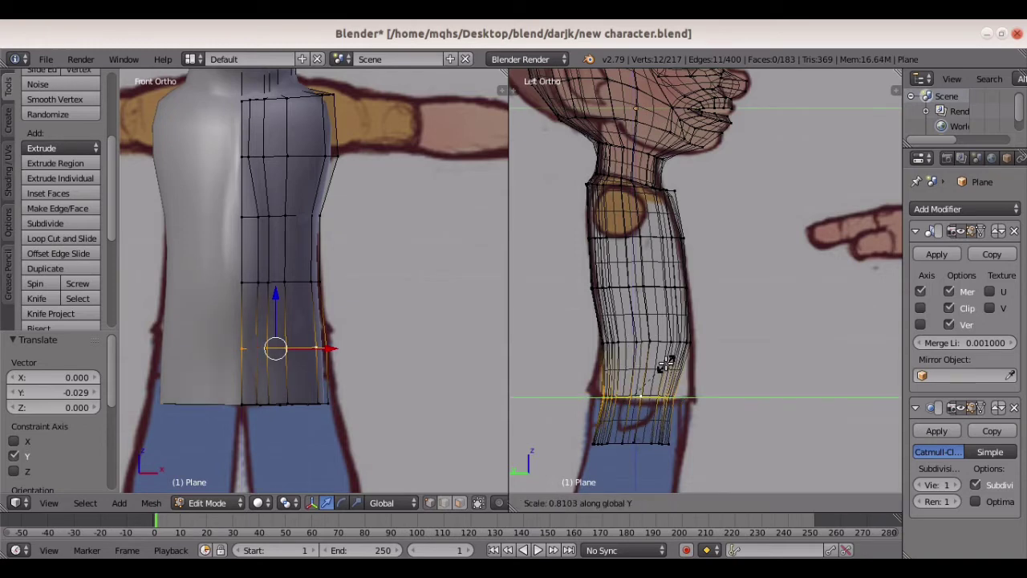
left_click(680, 370)
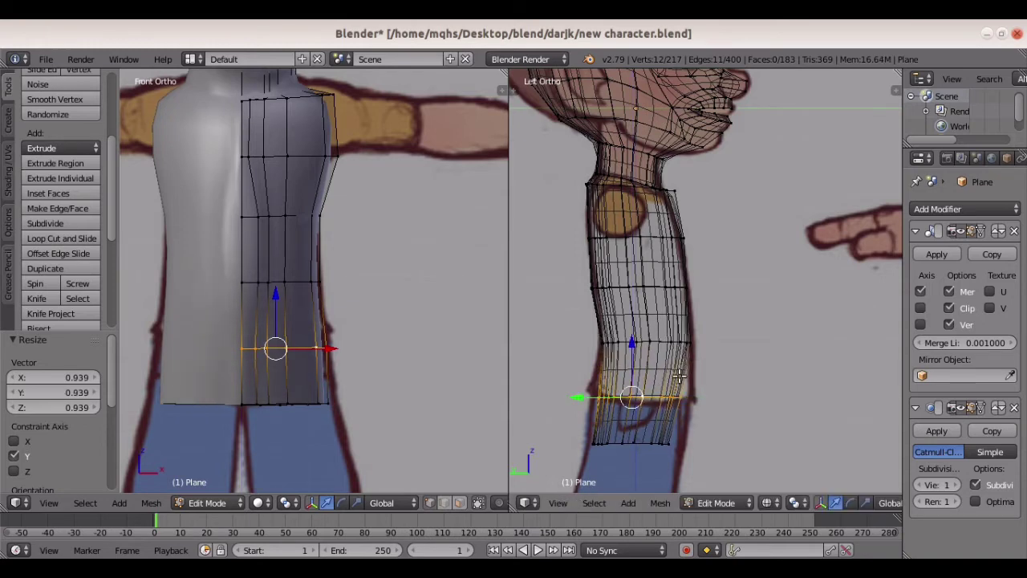
scroll(679, 375, "down", 3, "shift")
Select the torso's bottom edge loop and uncheck Clip on the Mirror modifier
scroll(679, 375, "down", 2, "shift")
right_click(660, 345)
right_click(662, 344, "alt")
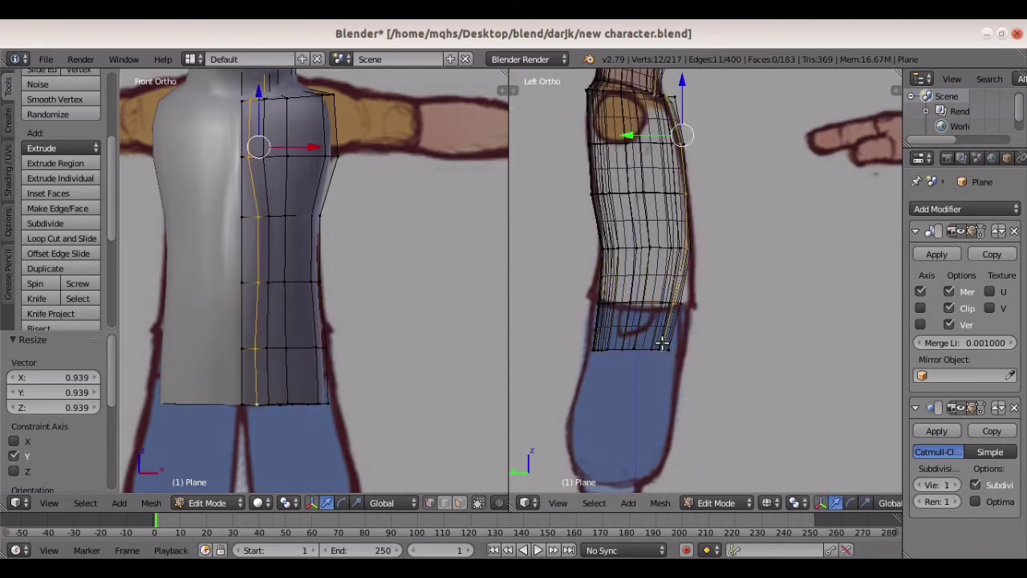
right_click(642, 347, "alt")
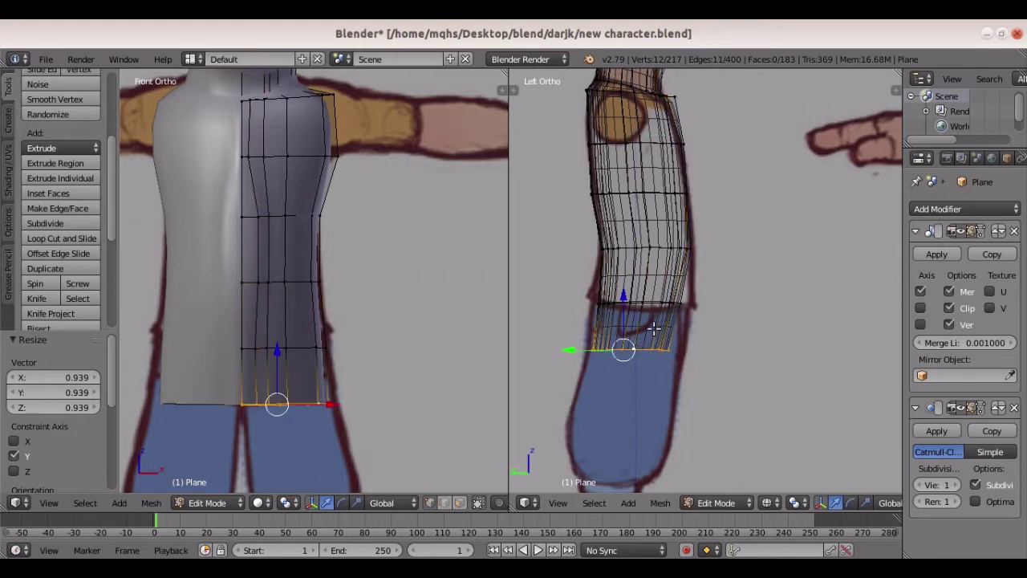
scroll(626, 301, "down", 2, "shift")
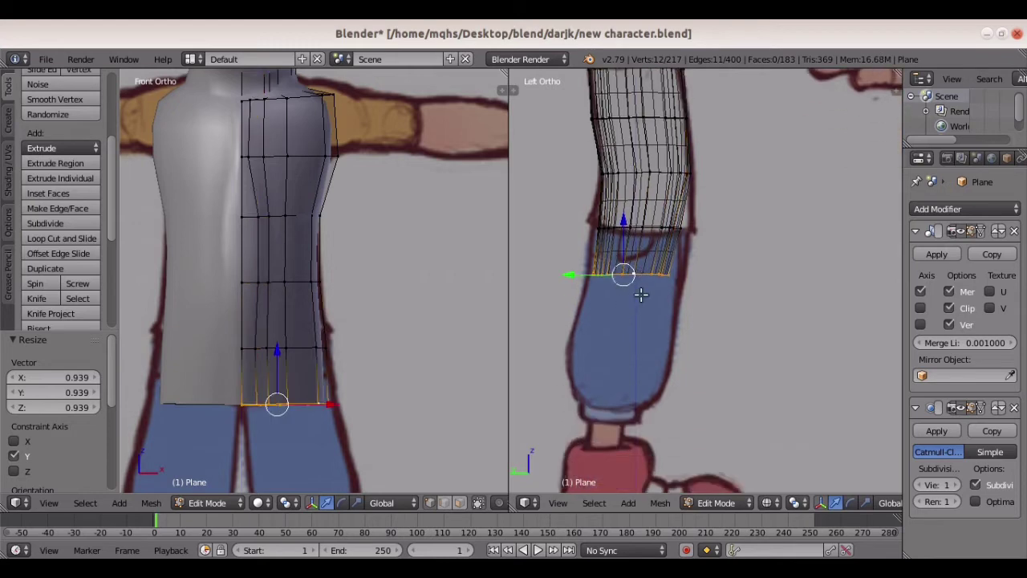
left_click(948, 309)
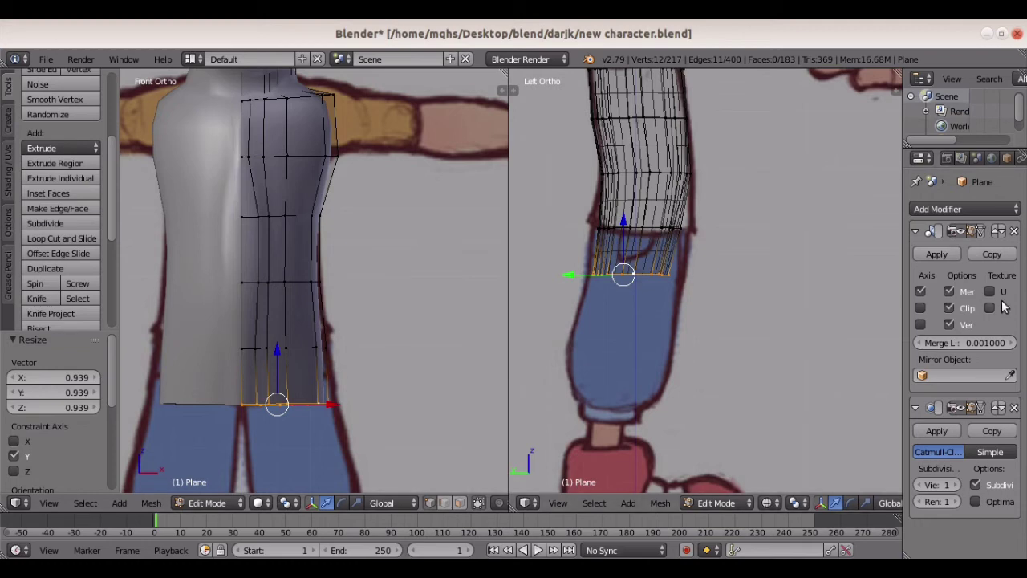
scroll(419, 310, "down", 2)
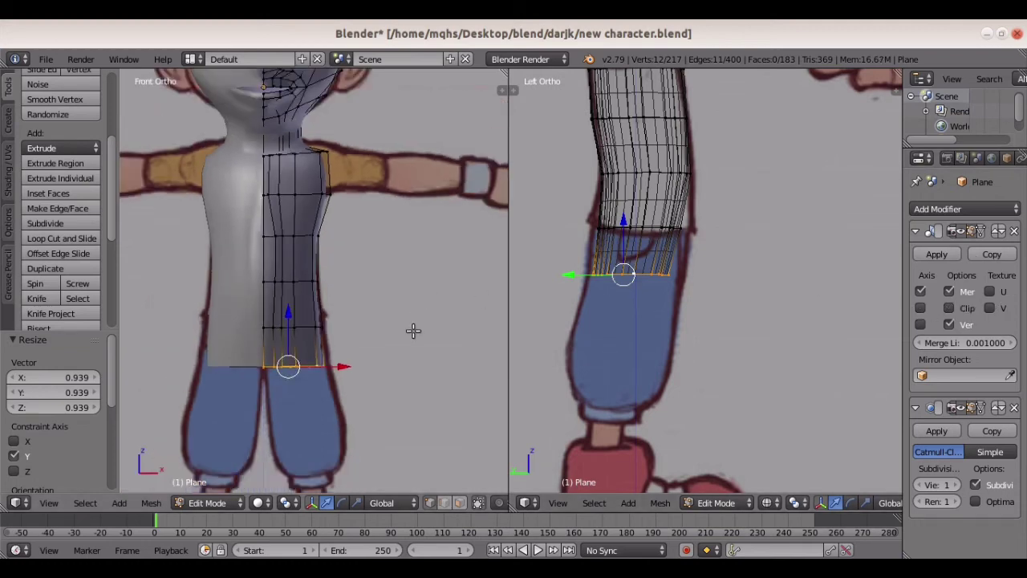
Extrude the bottom loop into the first leg segment, narrowing it twice and raising it slightly
key("e")
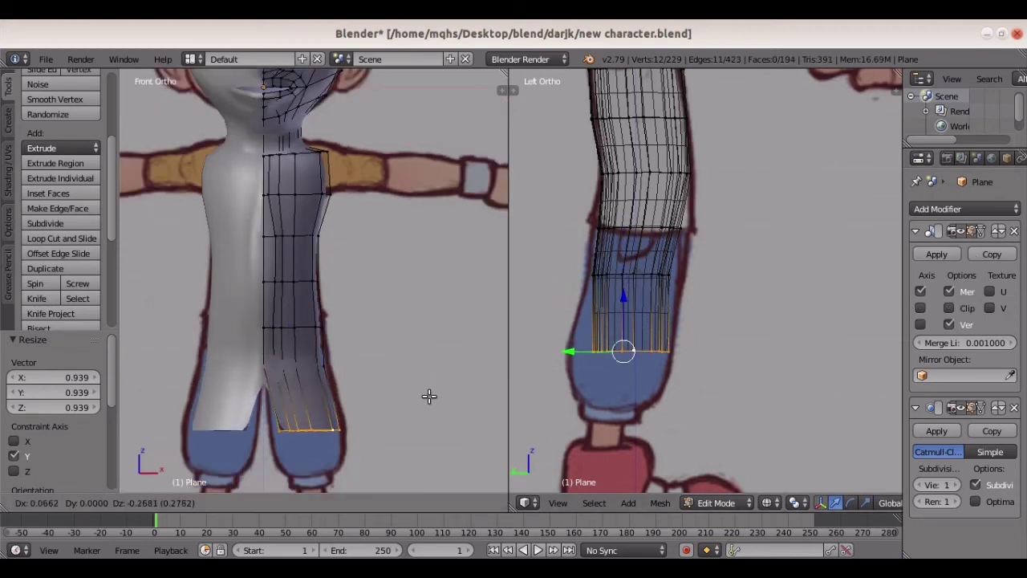
left_click(428, 398)
key("s")
left_click(417, 397)
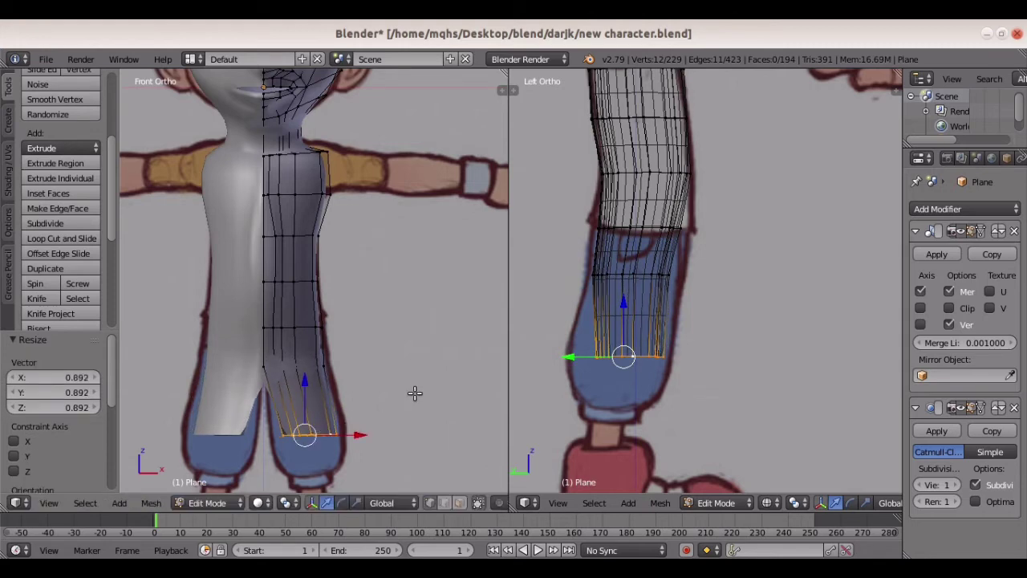
scroll(413, 385, "down", 4, "shift")
scroll(413, 379, "down", 1, "shift")
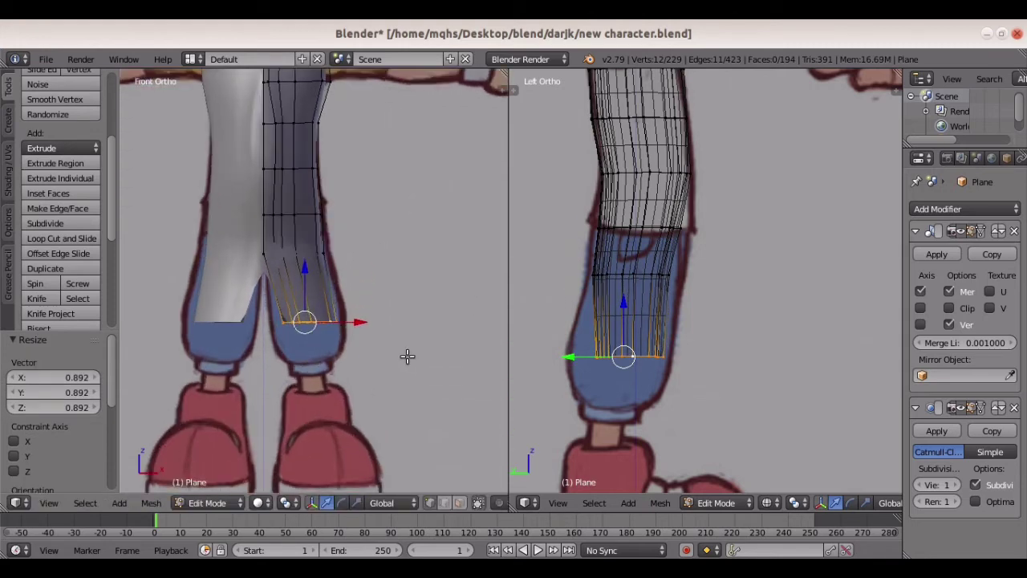
key("s")
left_click(368, 351)
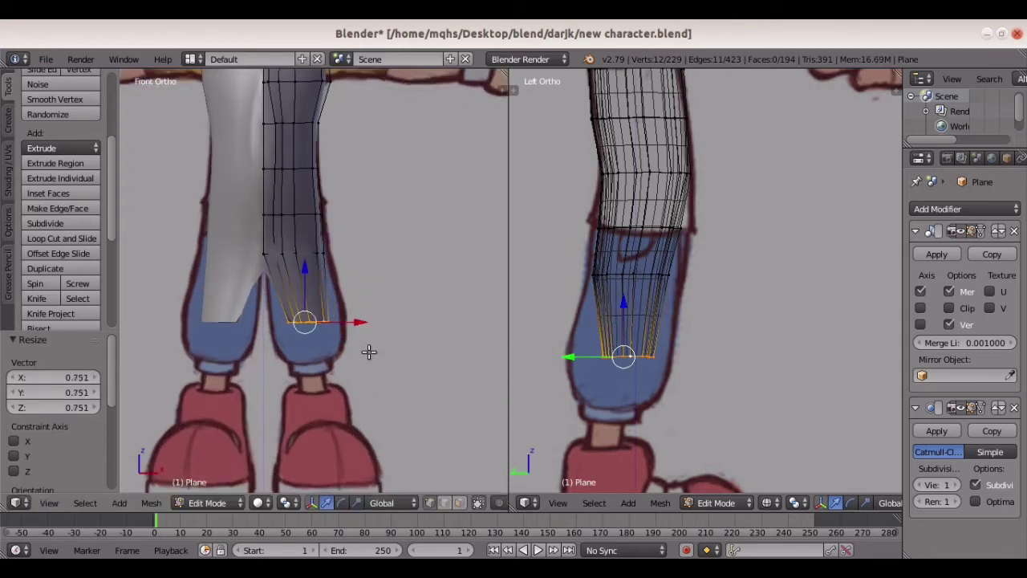
key("g")
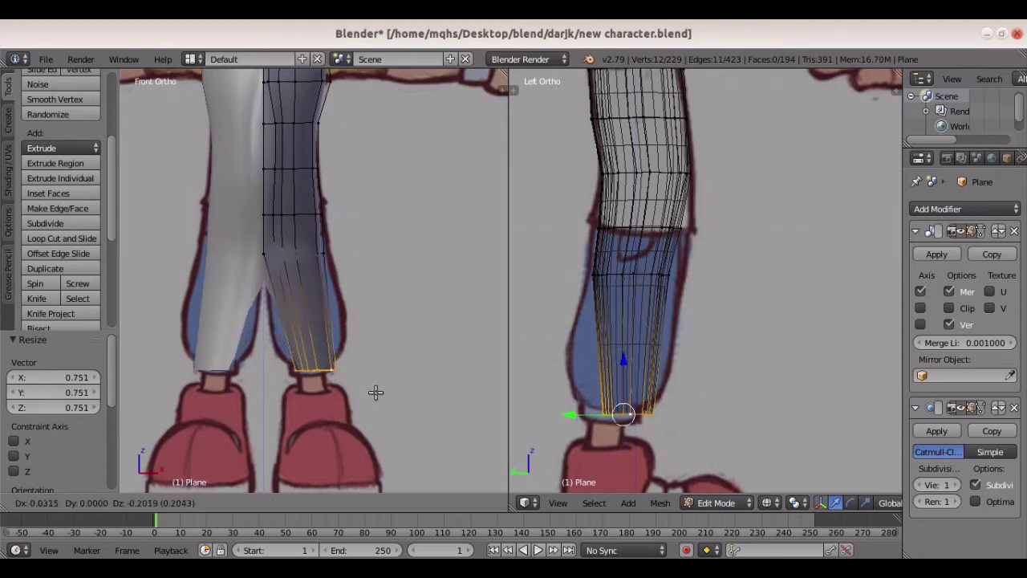
left_click(368, 375)
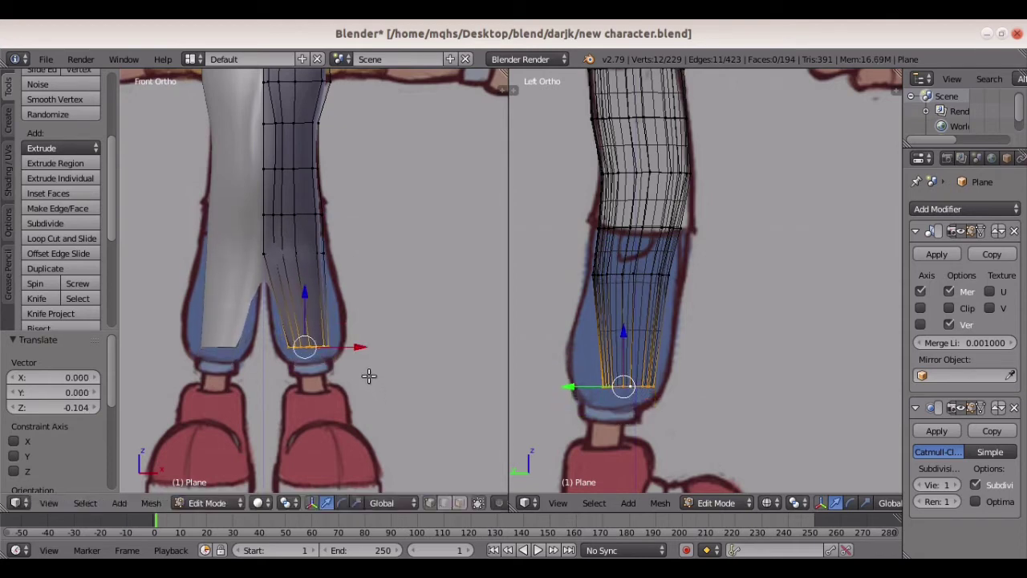
Extrude a second leg segment, shift it front-to-back along Y and shrink it slightly
key("e")
left_click(384, 382)
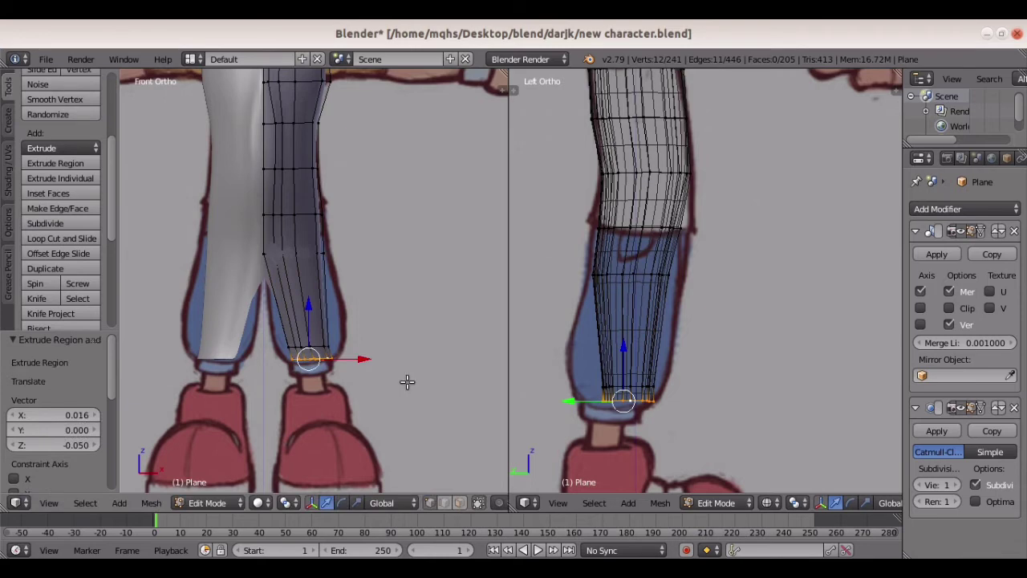
key("g")
key("y")
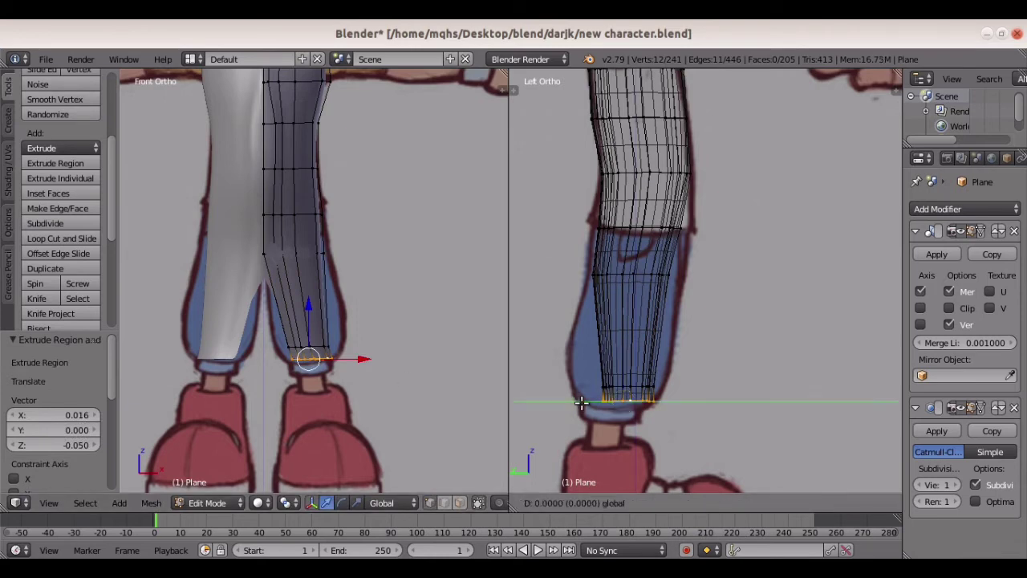
left_click(588, 400)
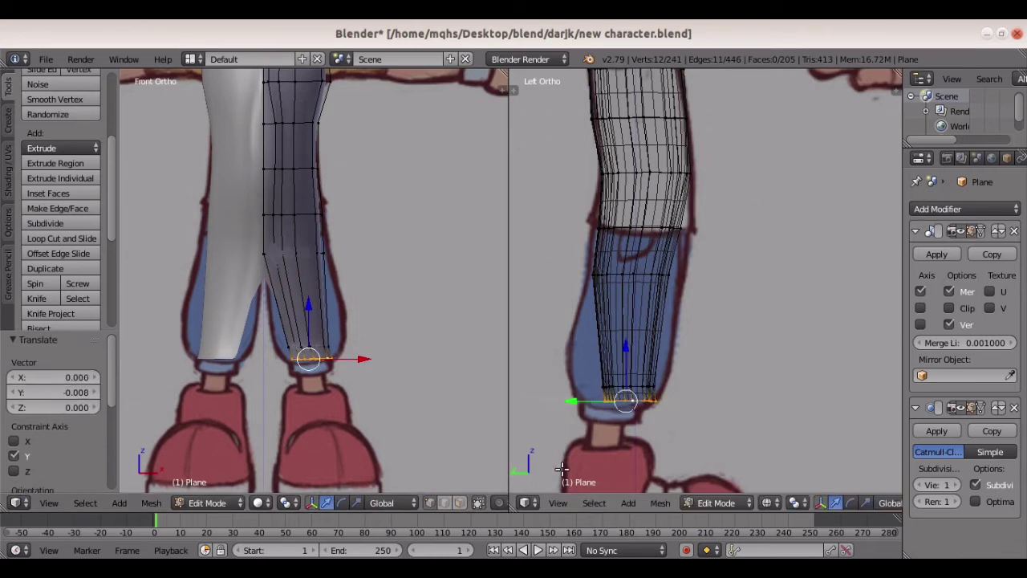
key("s")
left_click(408, 415)
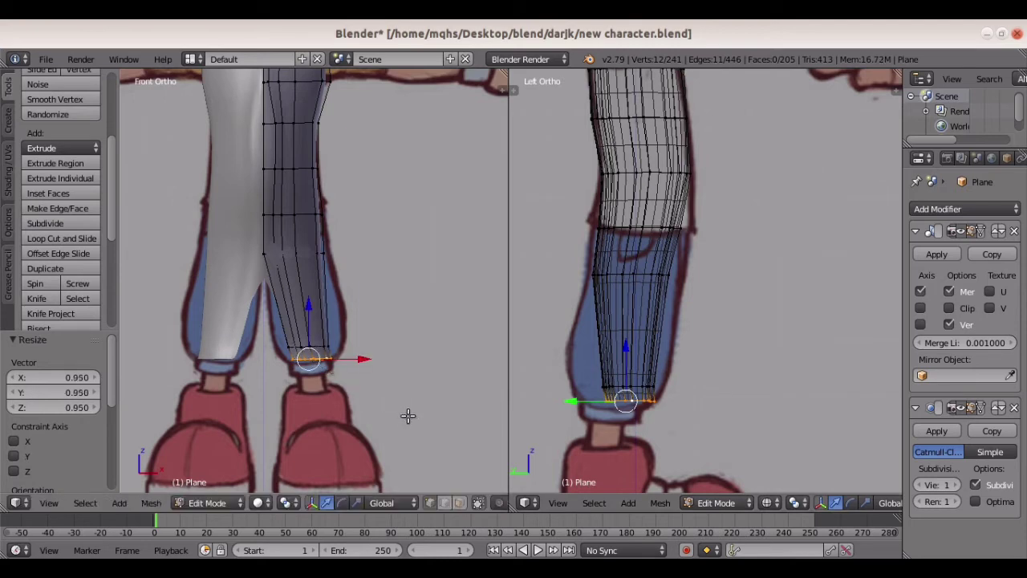
Extrude the ankle segment, shift it along Y, shrink it and lower it along Z
key("e")
left_click(560, 419)
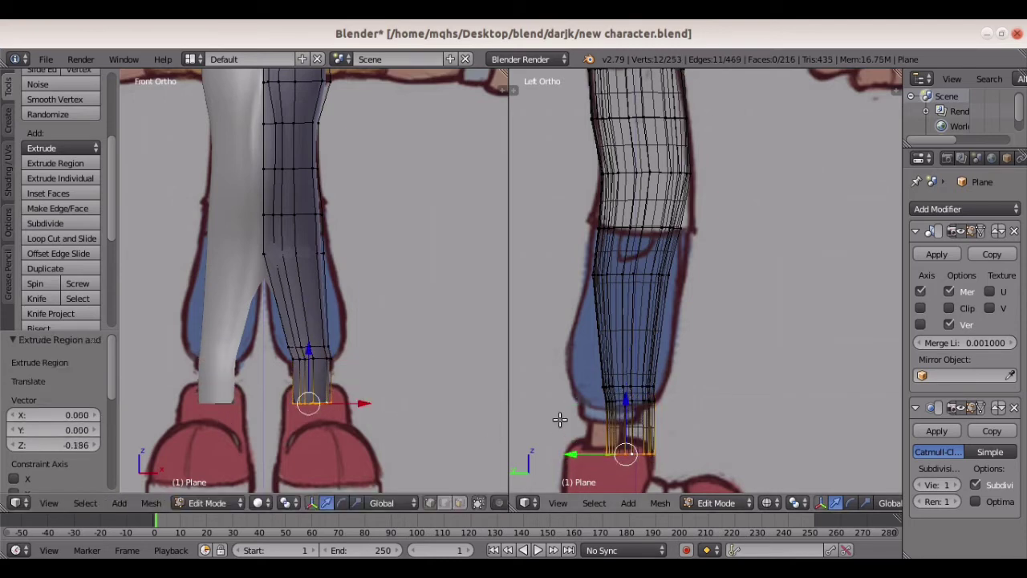
key("g")
key("y")
left_click(640, 426)
key("s")
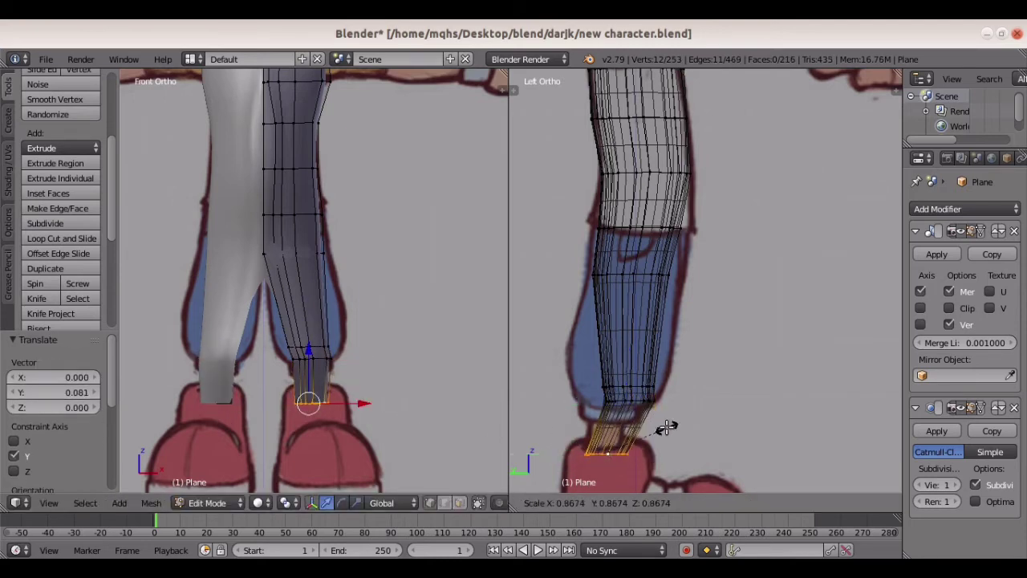
left_click(665, 425)
key("g")
key("z")
left_click(647, 417)
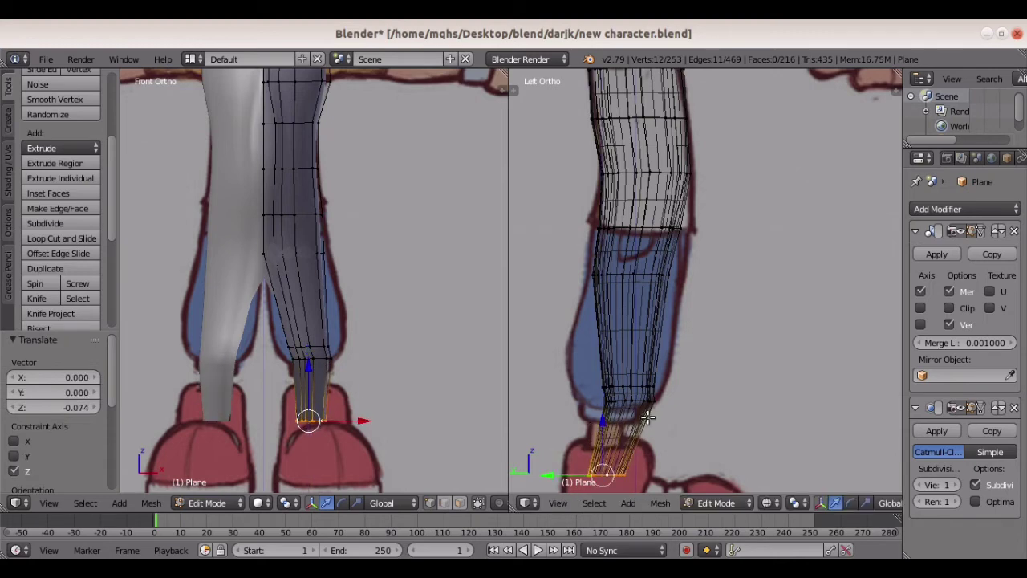
Shift two lower-leg loops to follow the calf, then nudge one loop sideways along X
scroll(647, 417, "up", 2)
left_click(601, 369, "alt")
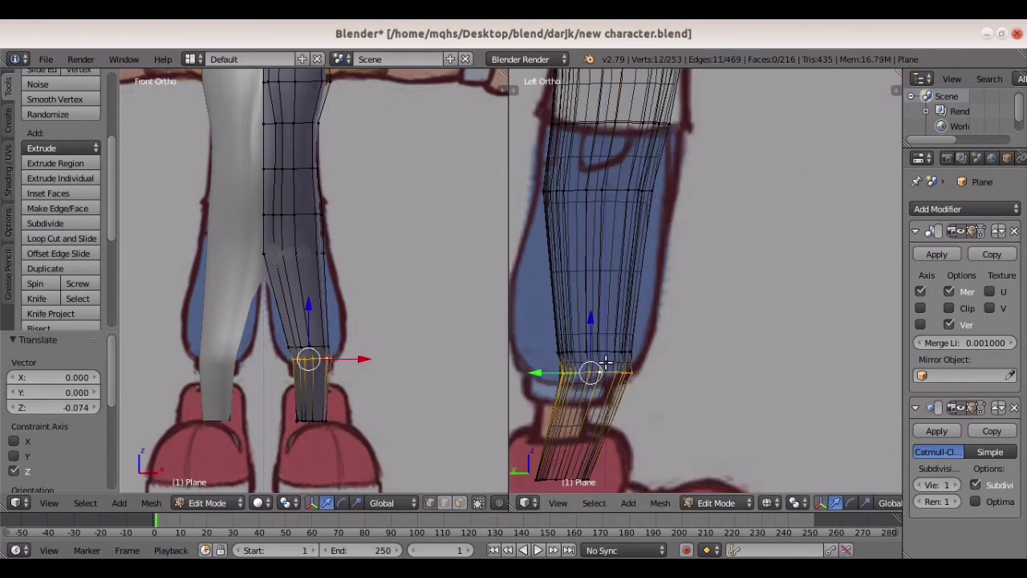
left_click(607, 349, "alt+shift")
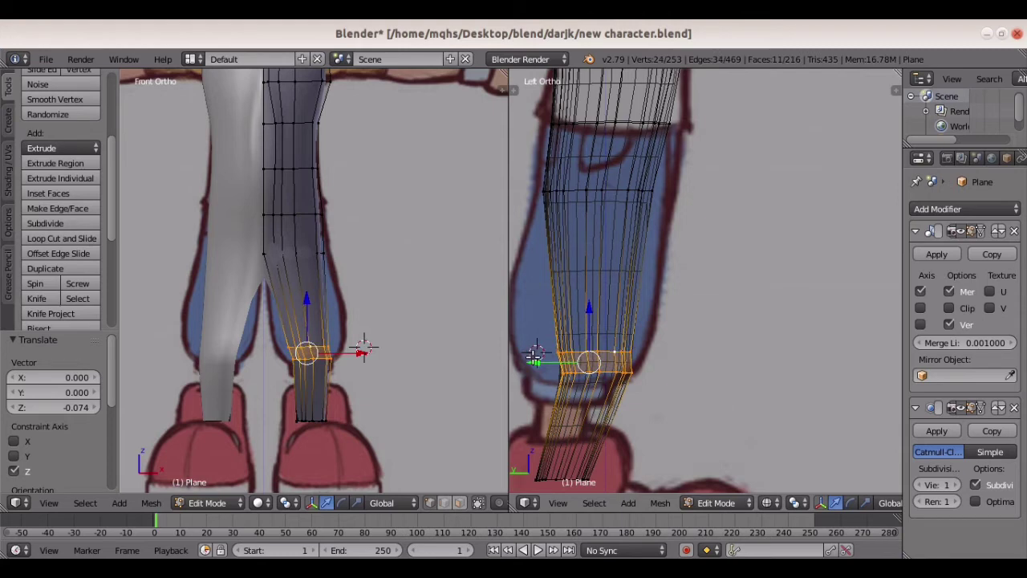
left_click_drag(533, 359, 510, 359)
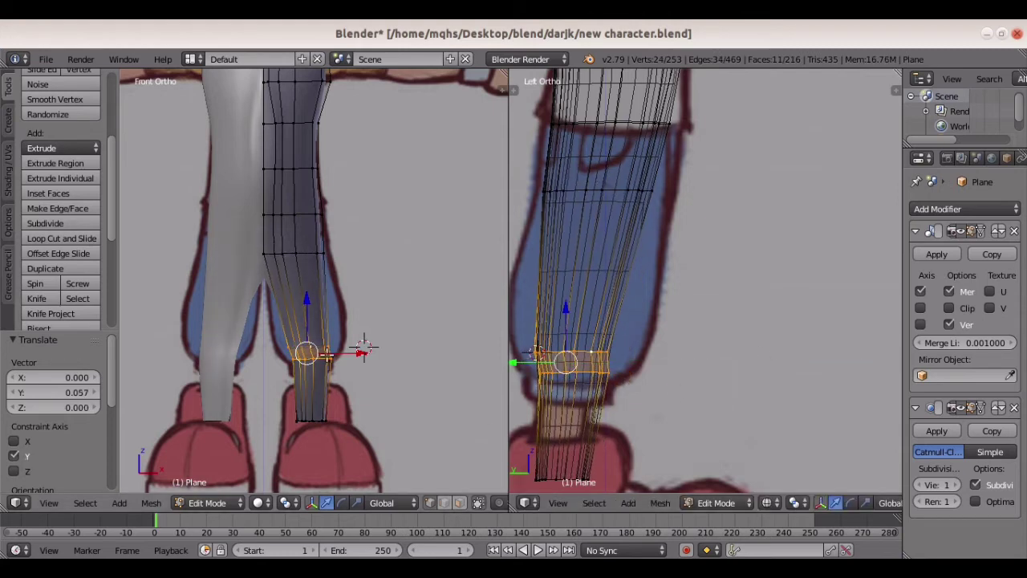
left_click(319, 359, "alt")
key("g")
key("x")
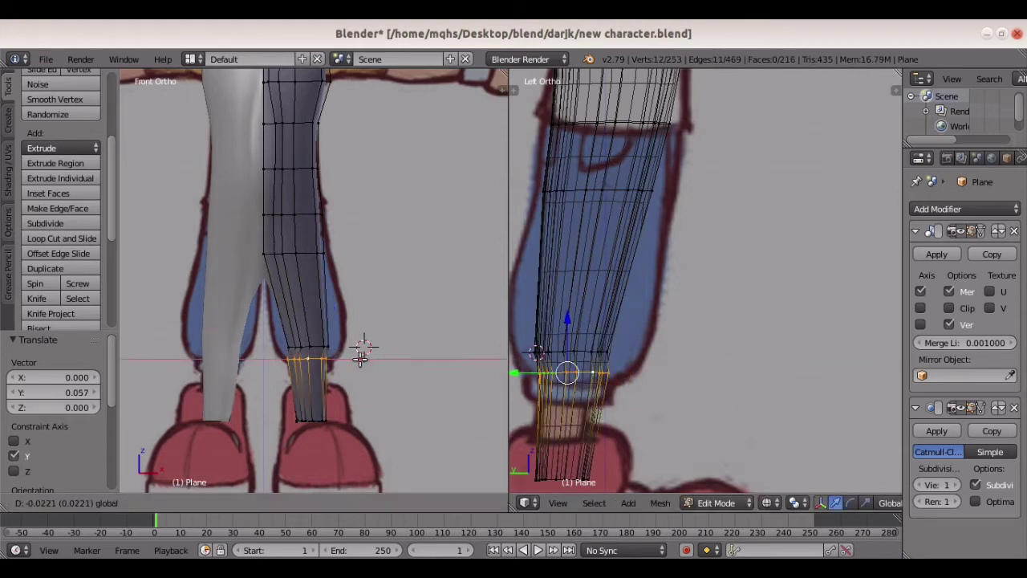
left_click(362, 357)
scroll(361, 356, "up", 3, "ctrl")
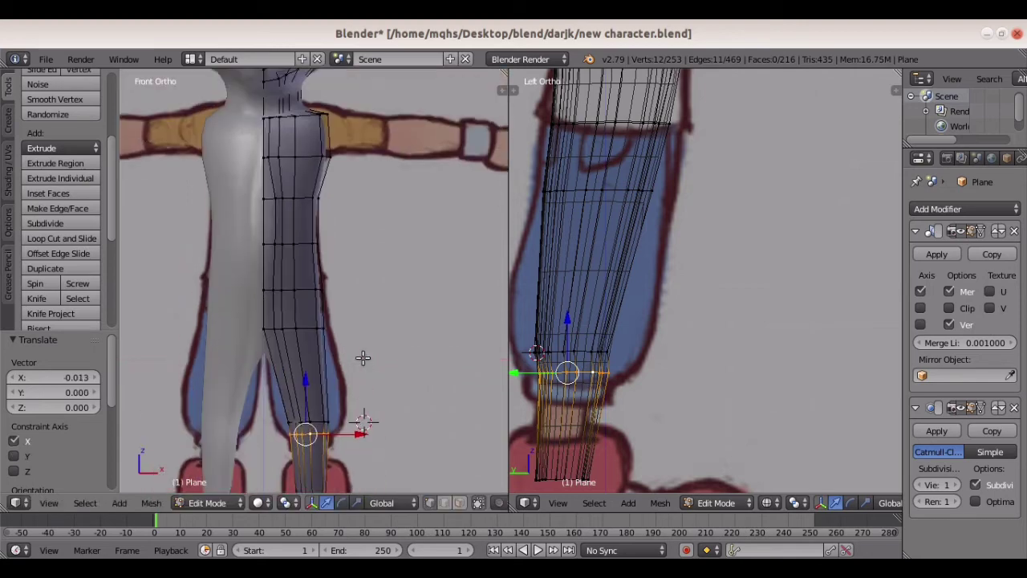
scroll(361, 356, "up", 3, "ctrl")
scroll(612, 241, "up", 3, "shift")
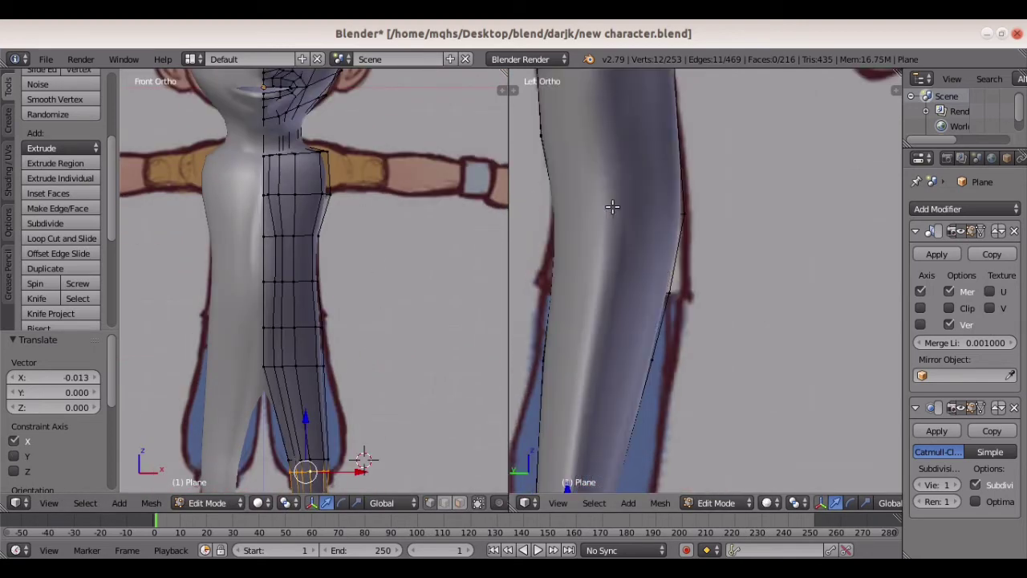
scroll(625, 207, "up", 3, "shift")
In face select mode, select two torso faces at the shoulder
key("ctrl+KP_3")
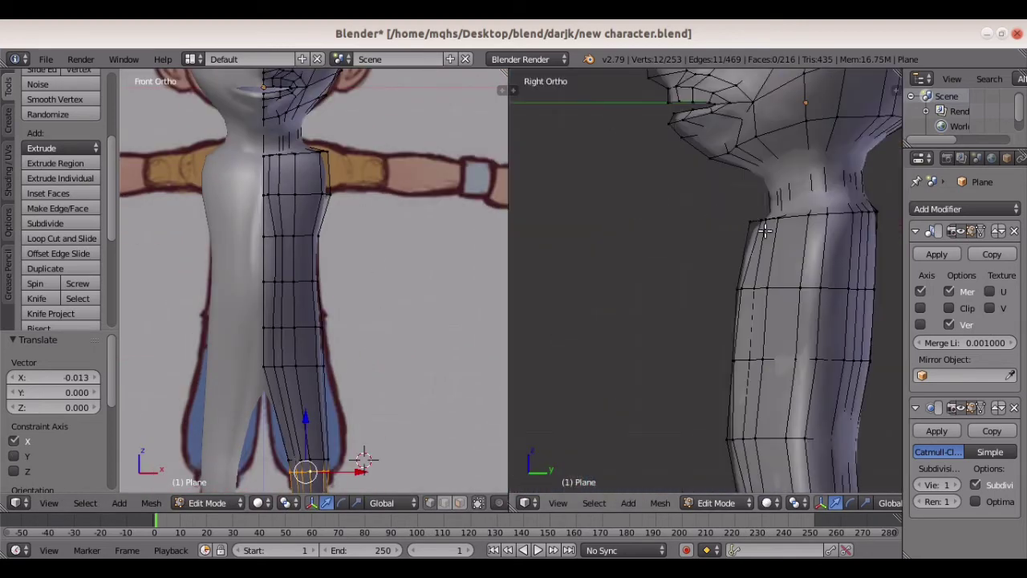
scroll(832, 503, "down", 4)
left_click(846, 503)
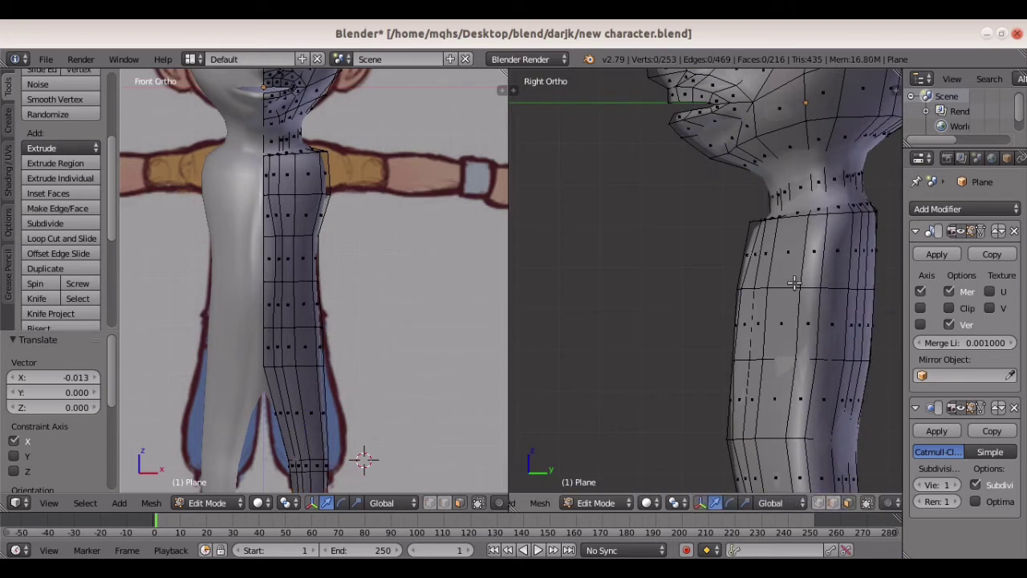
right_click(815, 249)
right_click(836, 253)
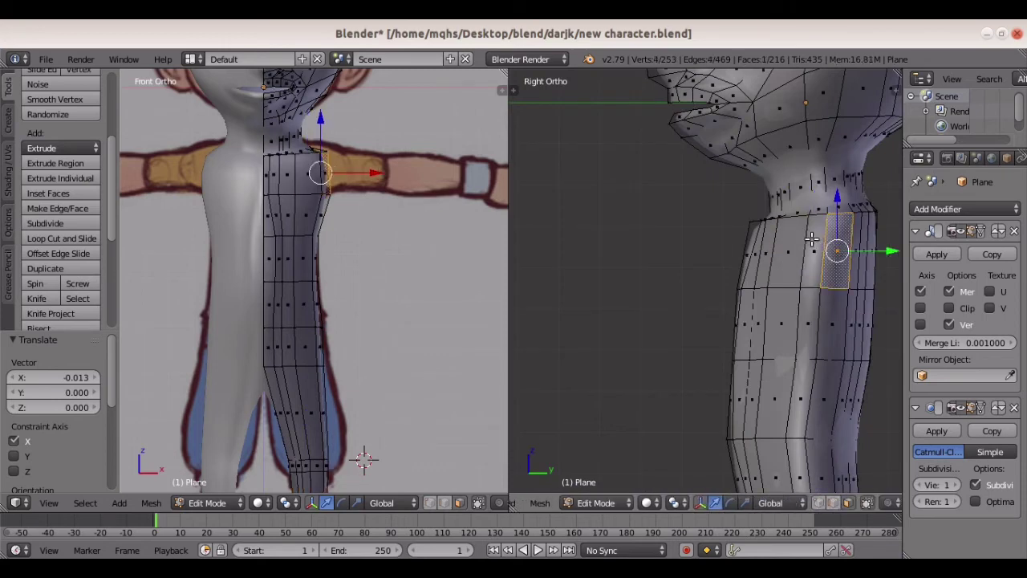
right_click(811, 238, "shift")
key("ctrl+s")
left_click(648, 298)
Toggle wireframe to see the reference and scale the shoulder faces down to 0.491
key("ctrl+KP_3")
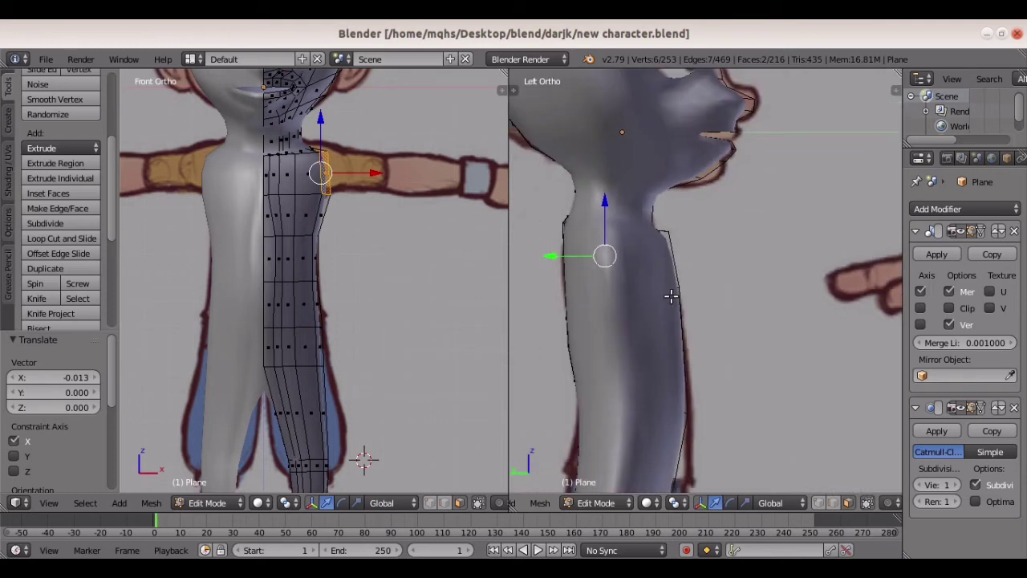
key("z")
key("z")
scroll(397, 221, "up", 1)
key("s")
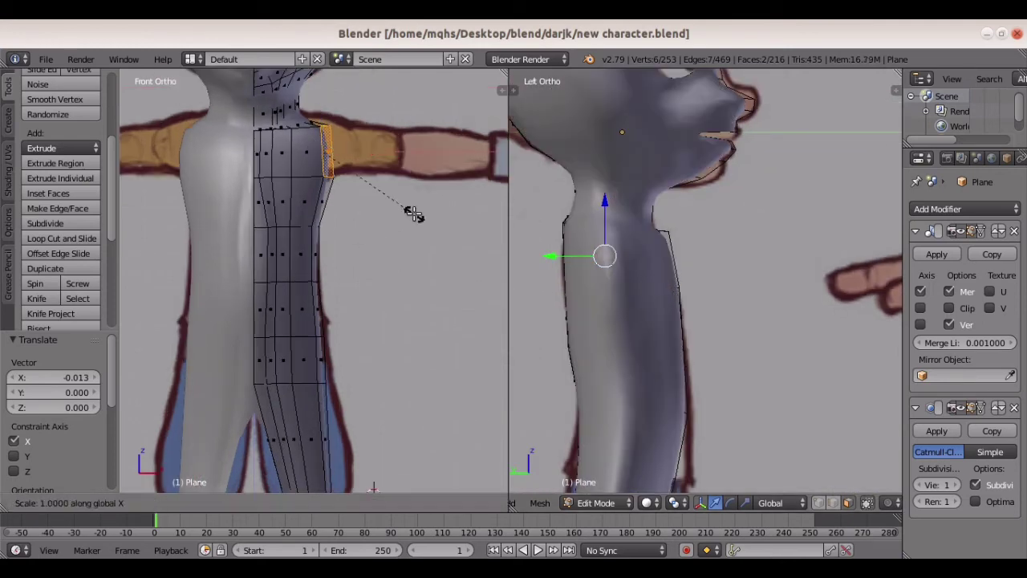
left_click(352, 195)
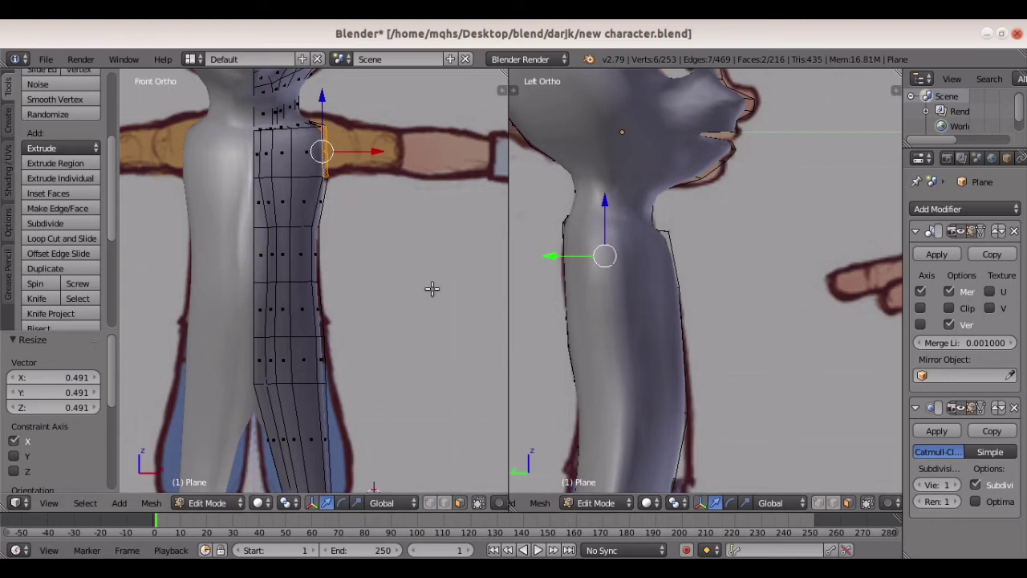
scroll(412, 241, "down", 3)
scroll(412, 239, "up", 3)
Raise the shoulder faces slightly, extrude the first arm section and lower its end along Z
key("g")
key("z")
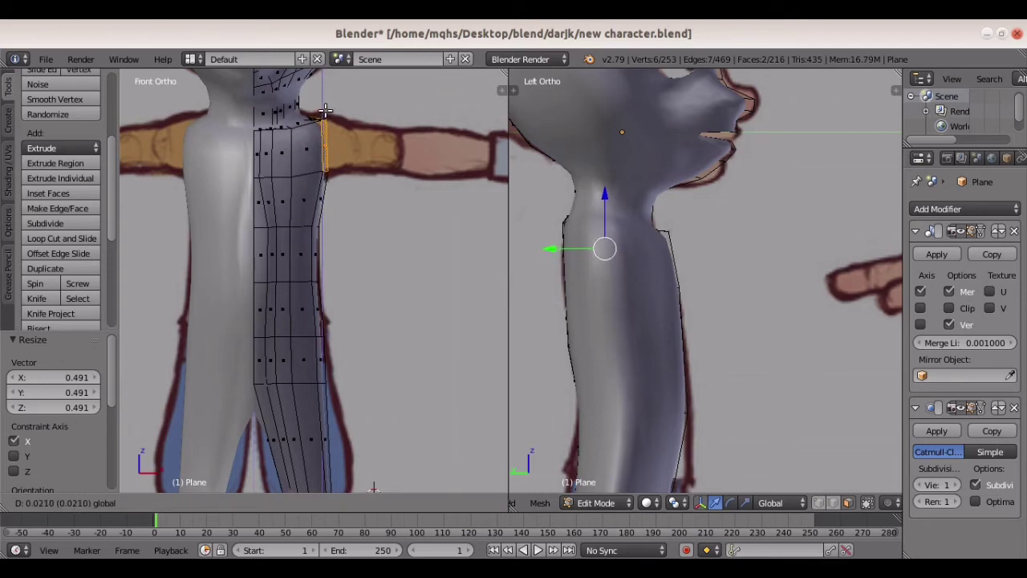
left_click(325, 110)
key("e")
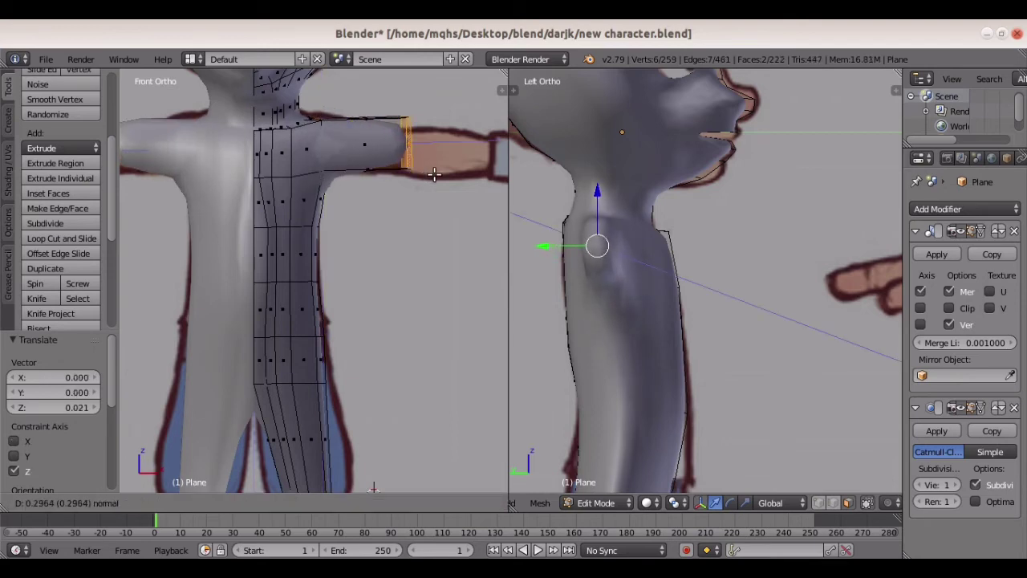
left_click(433, 174)
scroll(434, 173, "down", 2)
scroll(436, 174, "up", 2)
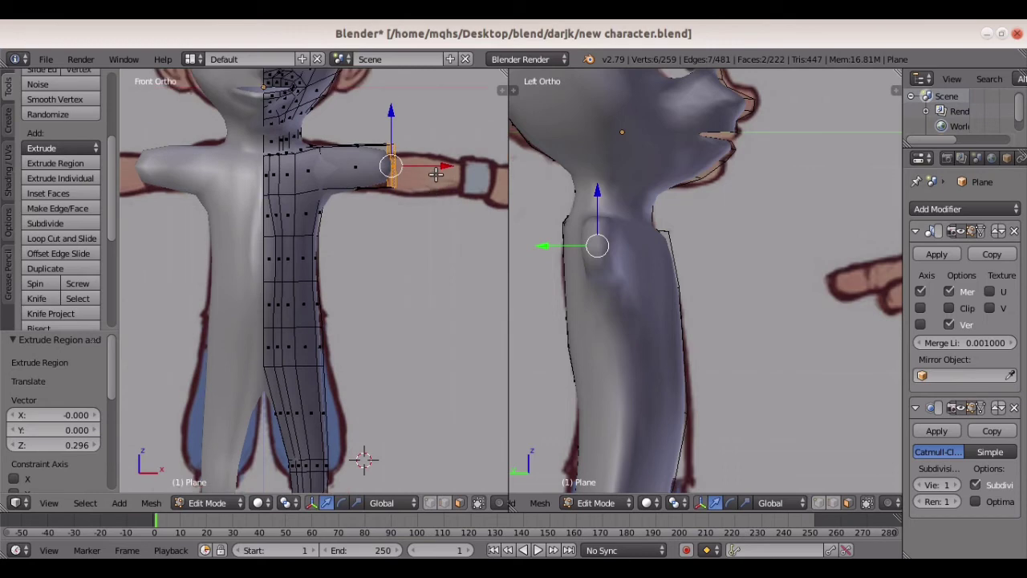
key("g")
key("z")
left_click(395, 138)
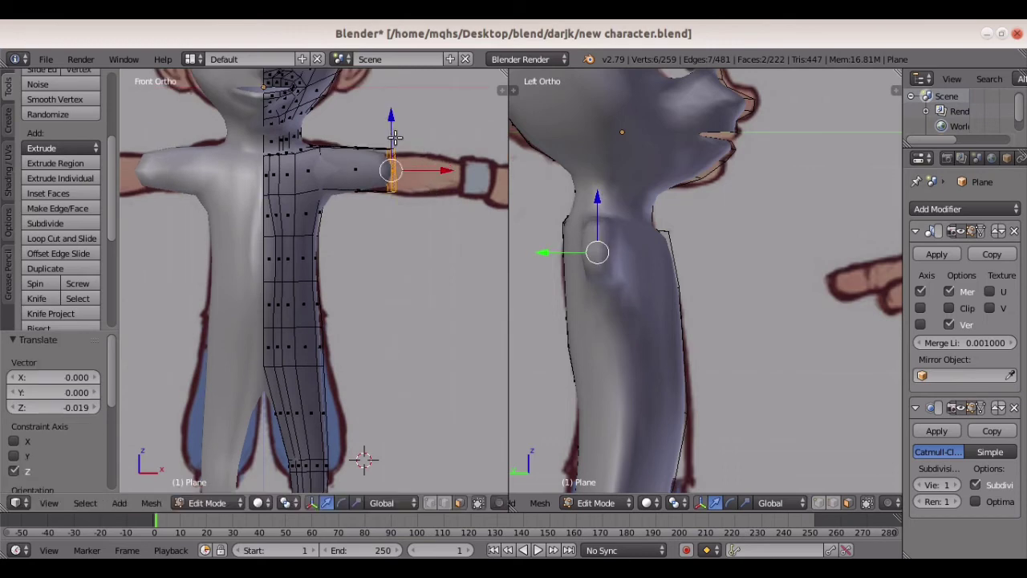
Extrude the second arm section, enlarge its end to 1.135 and lower it slightly
key("e")
left_click(472, 228)
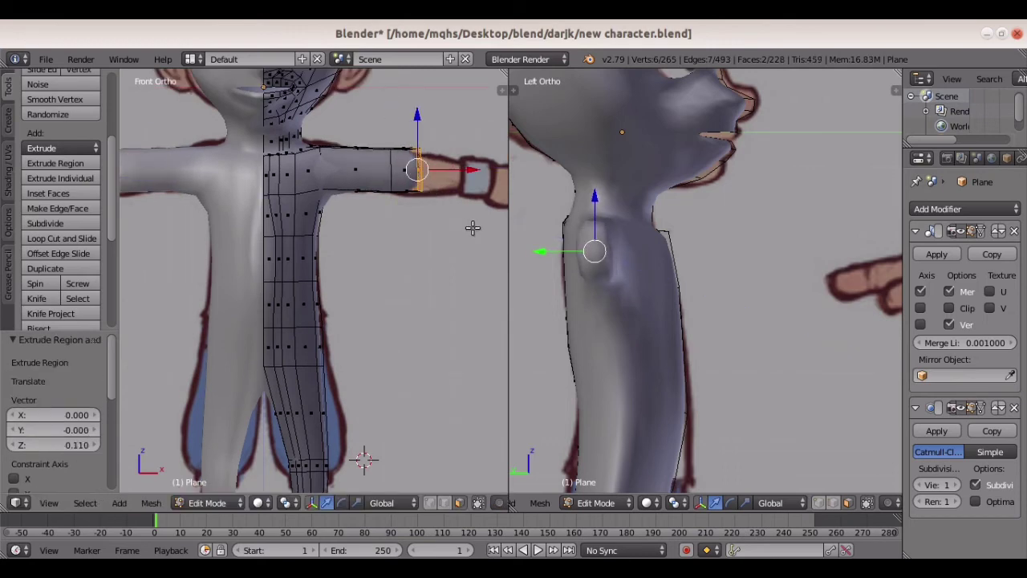
key("s")
left_click(469, 224)
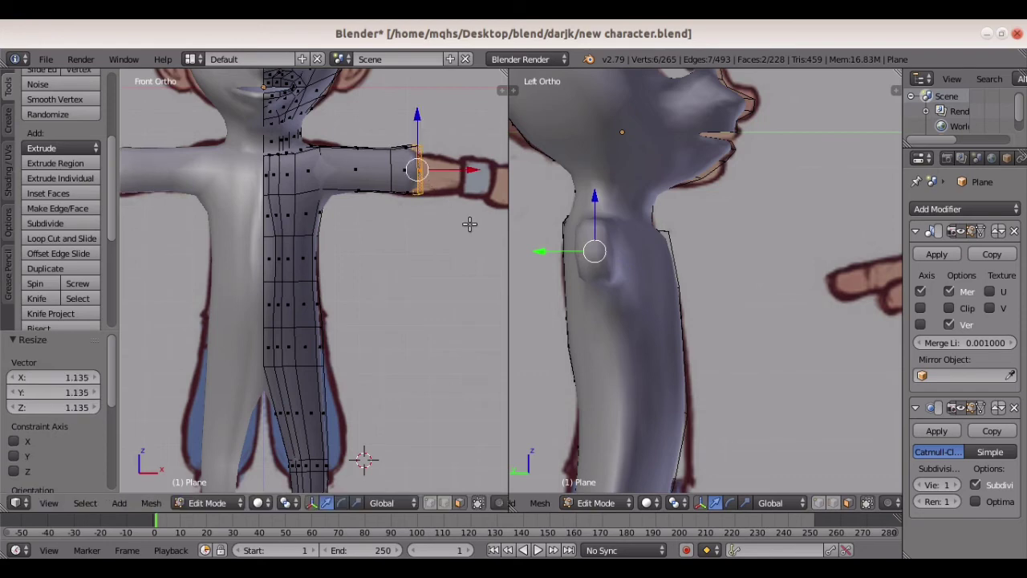
key("g")
key("z")
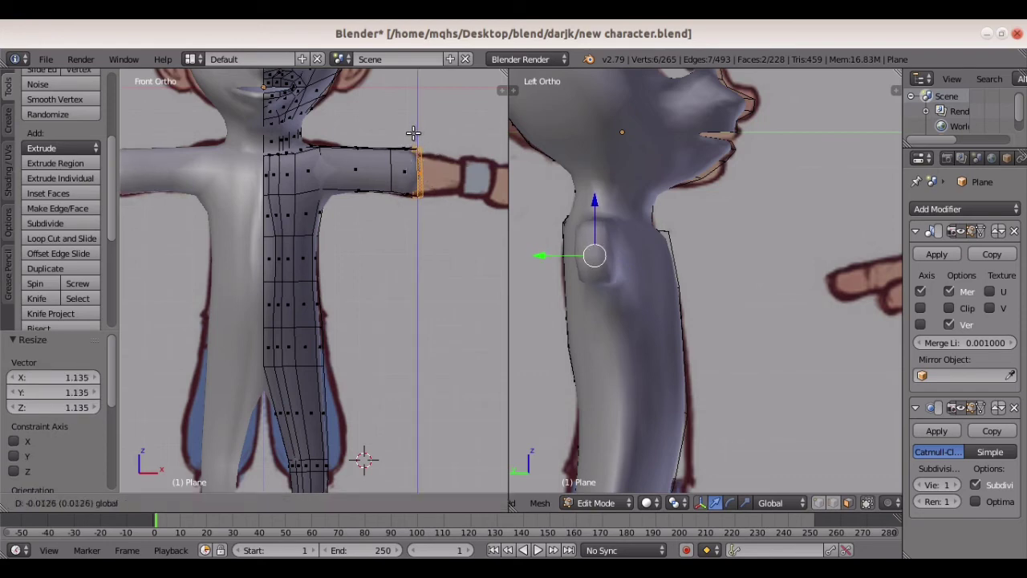
left_click(414, 132)
Extrude the final section to the wrist, shrink its end to 0.720 and nudge it down
scroll(413, 137, "down", 5, "ctrl")
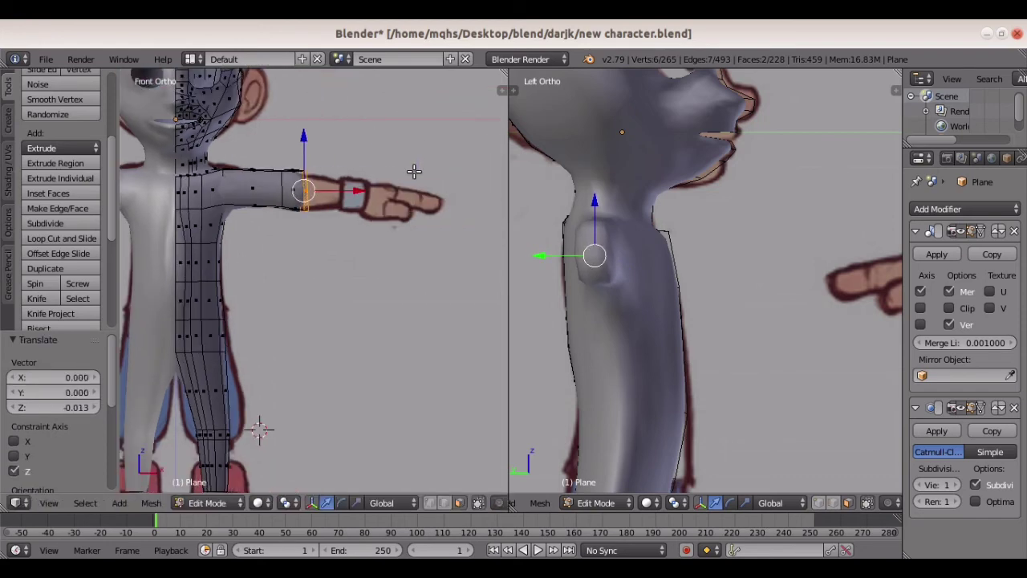
key("e")
left_click(447, 176)
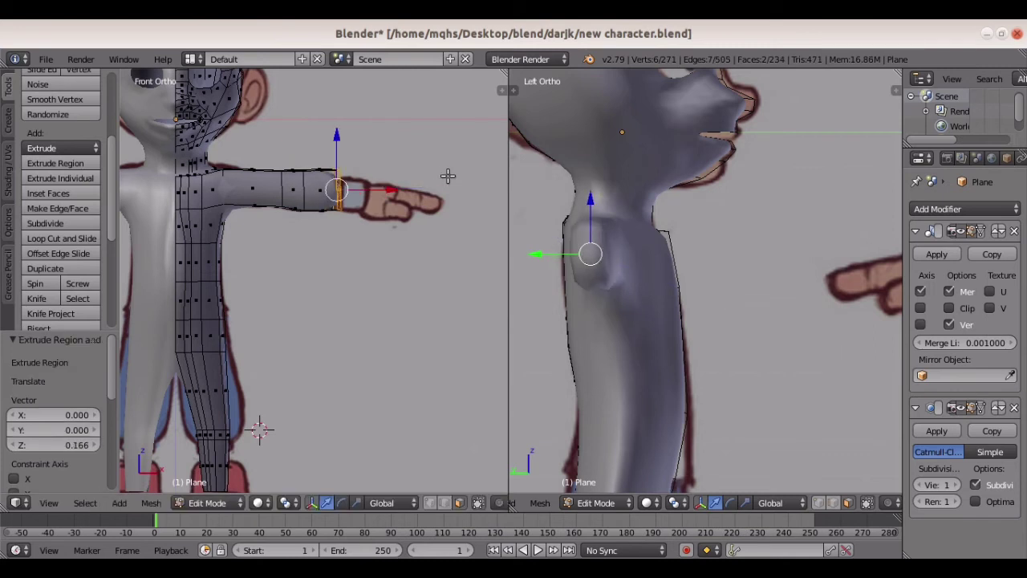
key("s")
left_click(417, 179)
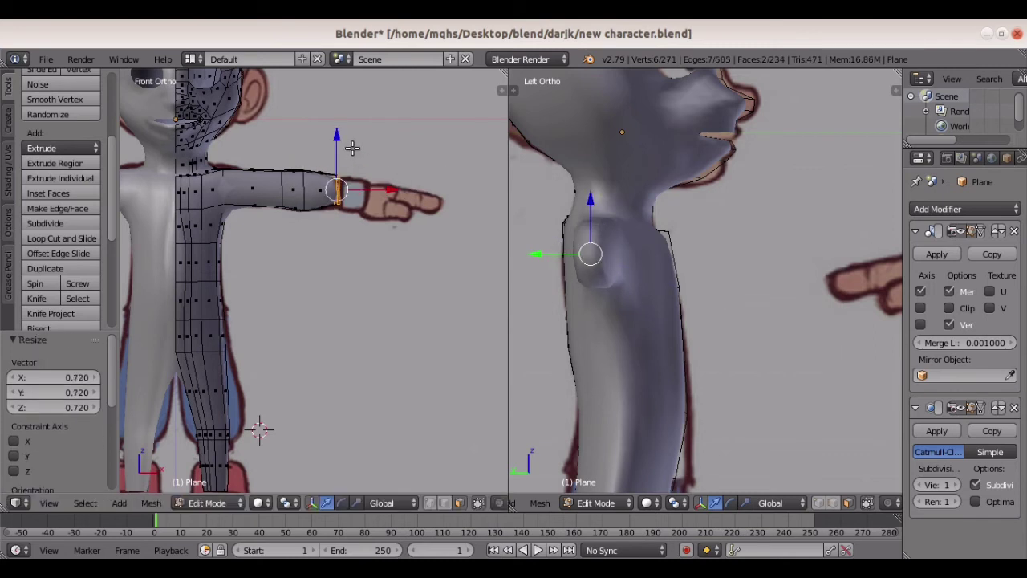
left_click_drag(337, 141, 339, 146)
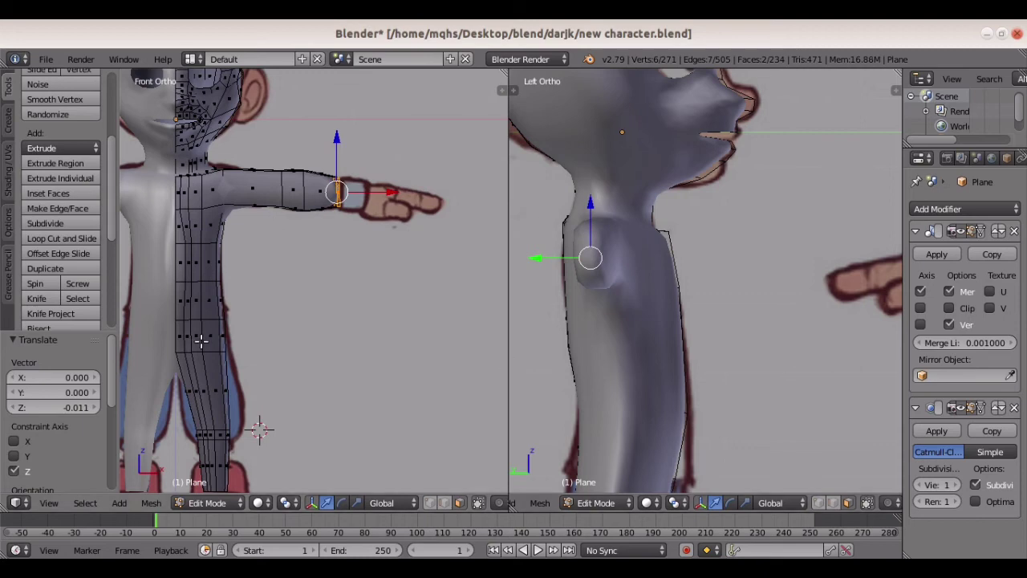
Move the wrist loop out to the drawn wrist and lower it 0.026
scroll(305, 244, "up", 2)
scroll(305, 244, "up", 1)
scroll(363, 190, "down", 1)
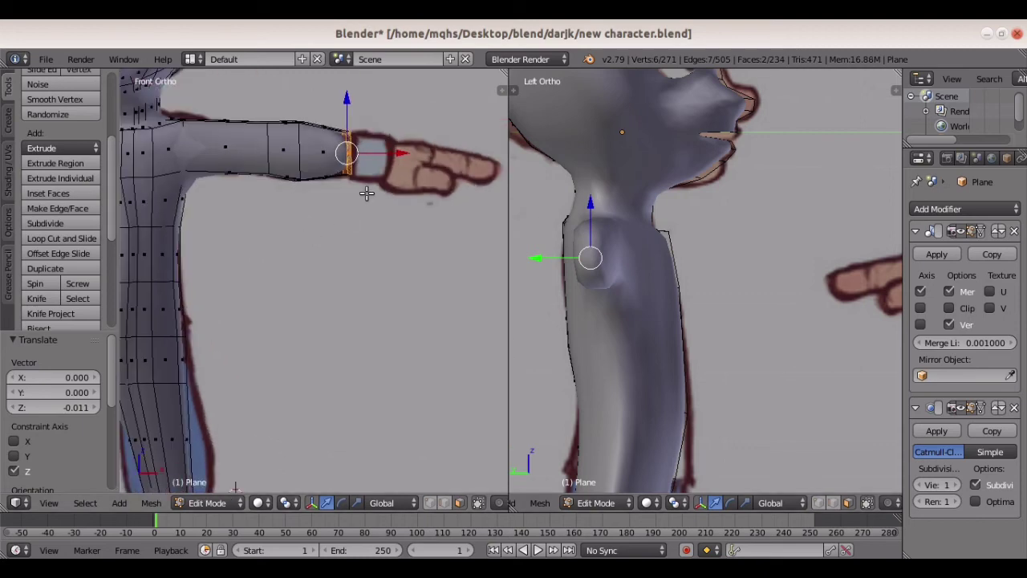
left_click_drag(401, 153, 433, 152)
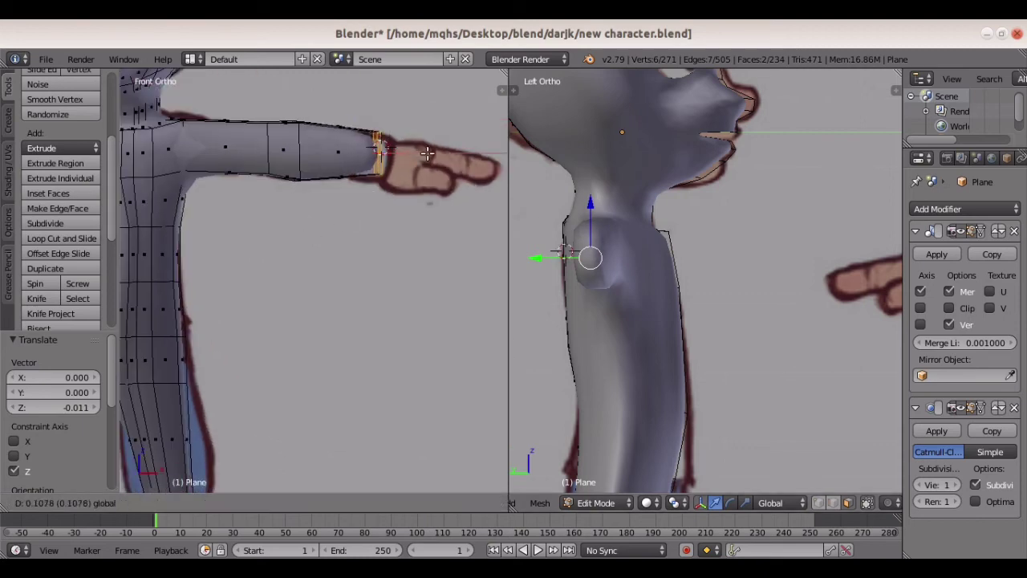
left_click_drag(378, 108, 379, 117)
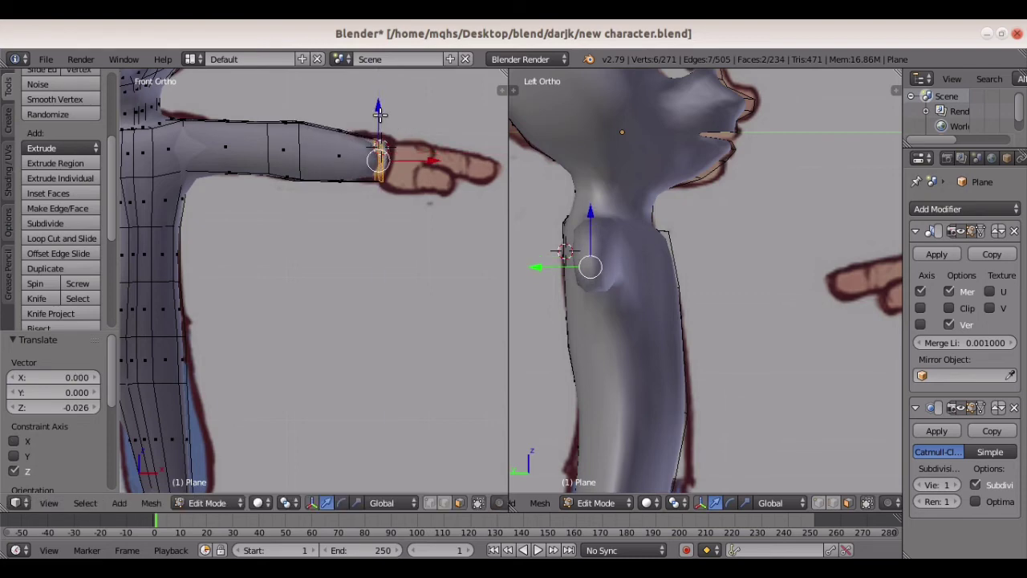
Extrude a trial 0.155 hand section, then delete its vertices so the arm ends at the wrist
key("e")
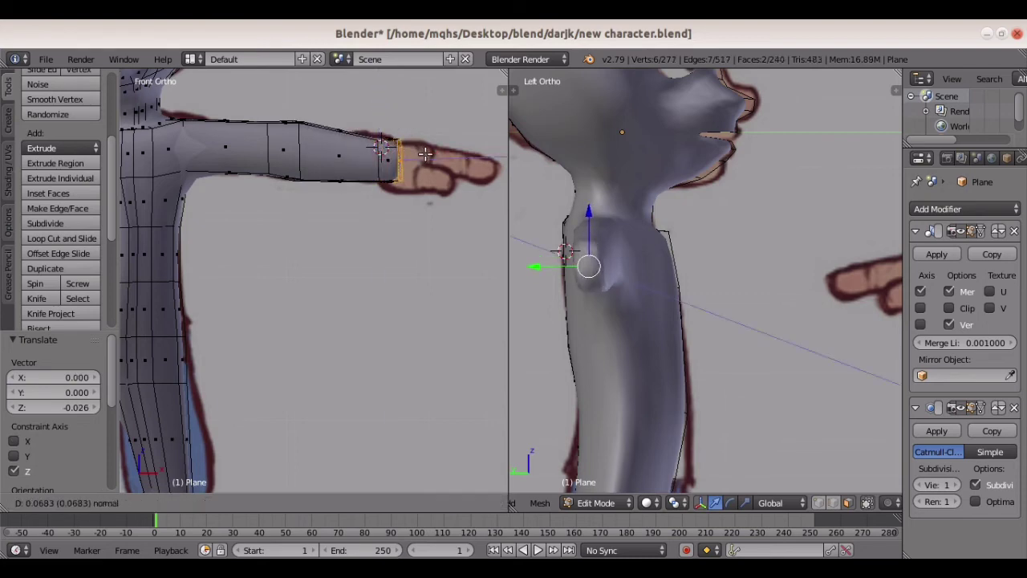
left_click(444, 153)
scroll(448, 154, "down", 2)
scroll(449, 154, "up", 2)
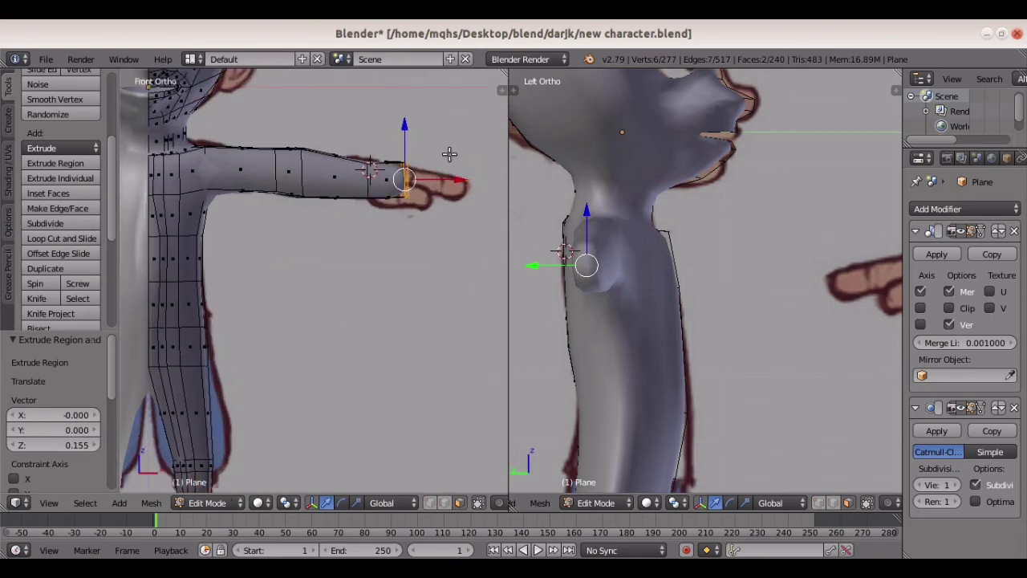
scroll(449, 154, "up", 1)
key("x")
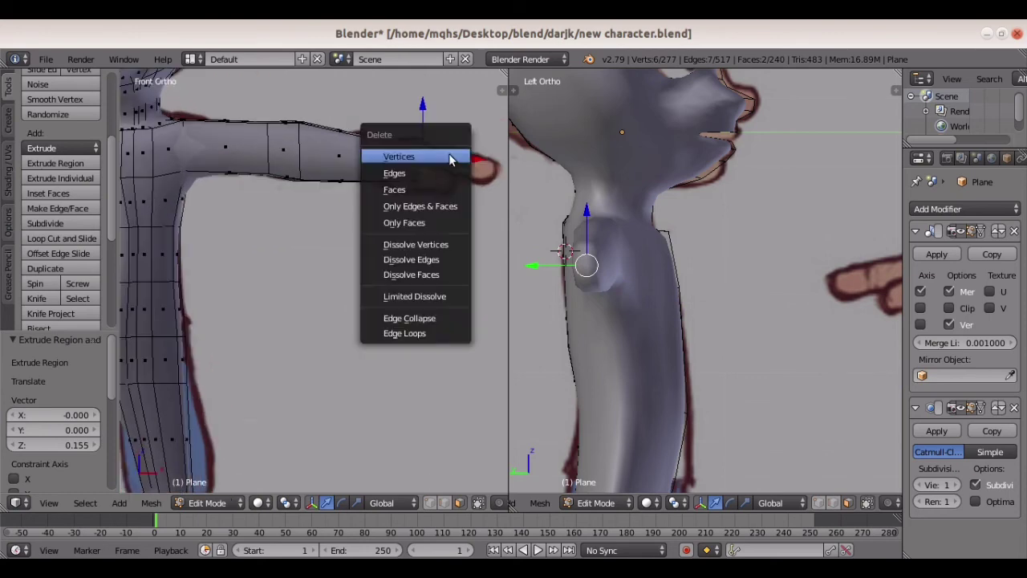
left_click(448, 153)
mouse_move(448, 153)
middle_mouse_down()
mouse_move(297, 166)
mouse_move(341, 180)
middle_mouse_up()
scroll(341, 180, "down", 3)
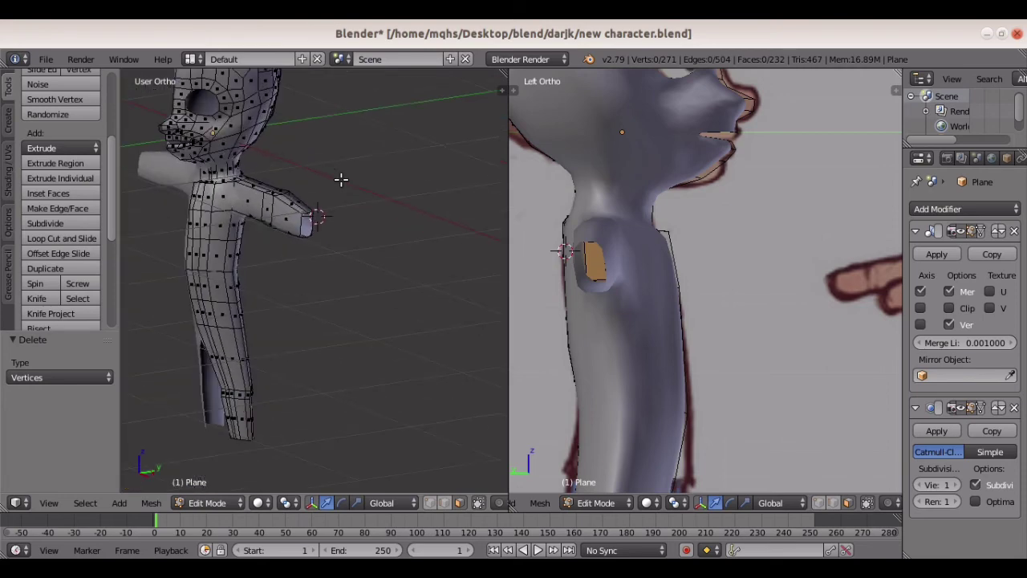
scroll(341, 179, "down", 2)
scroll(341, 179, "down", 2)
scroll(342, 176, "down", 1)
middle_click_drag(343, 176, 345, 177)
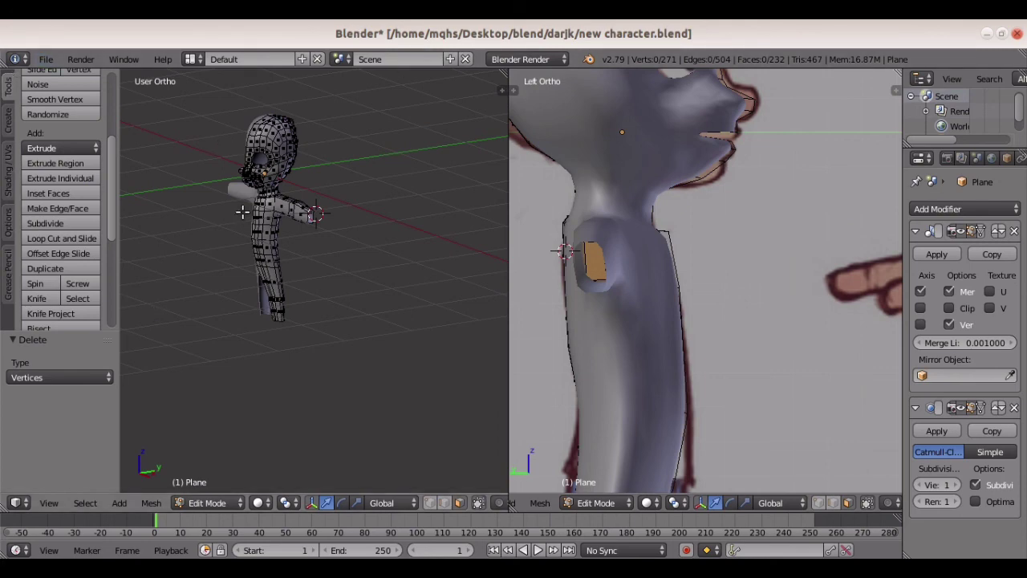
key("KP_1")
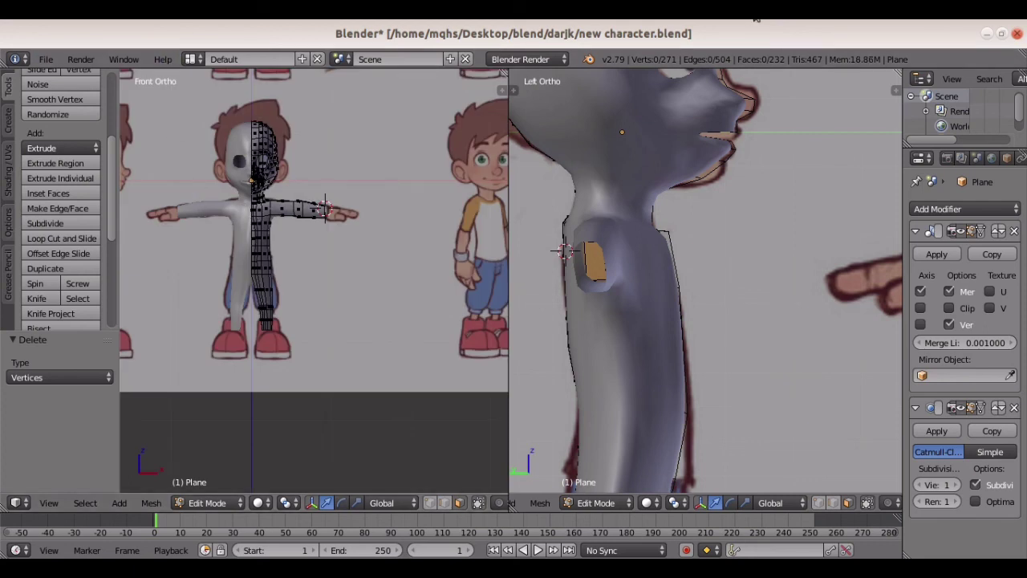
scroll(297, 303, "up", 2)
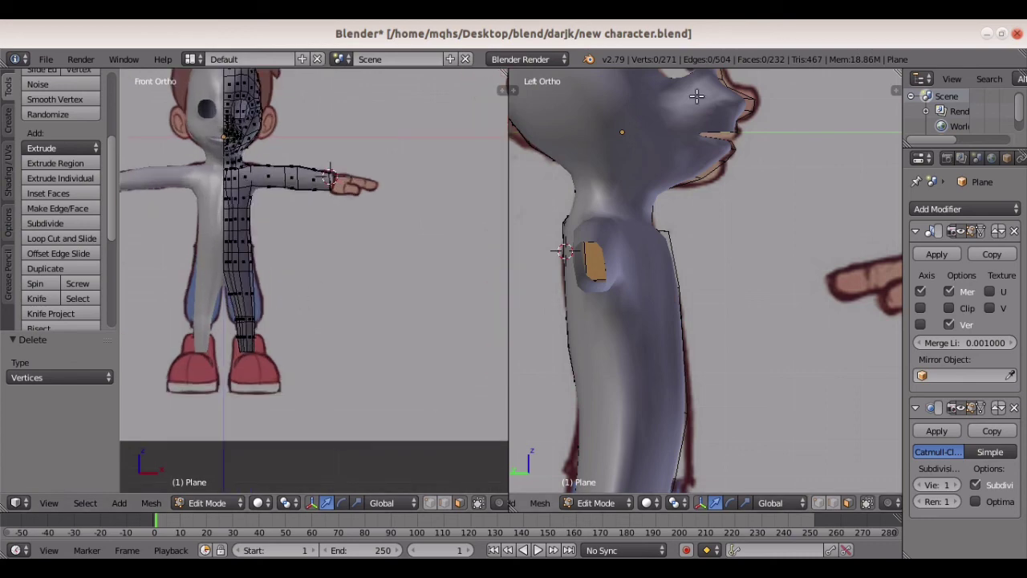